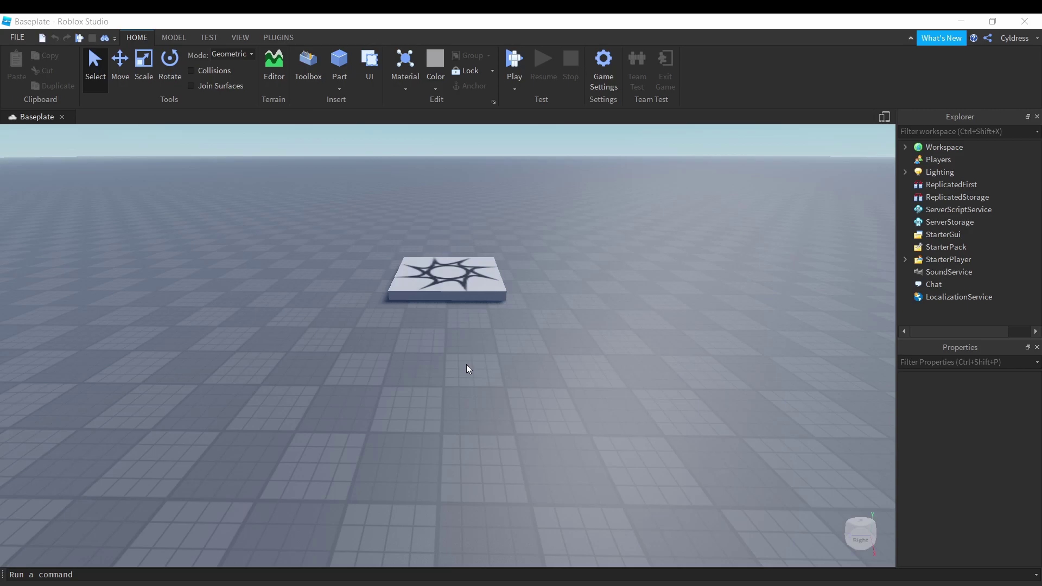
Orbit and fly the camera around the spawn pad on the default baseplate
right_drag(470, 365, 449, 398)
key(w)
key(d)
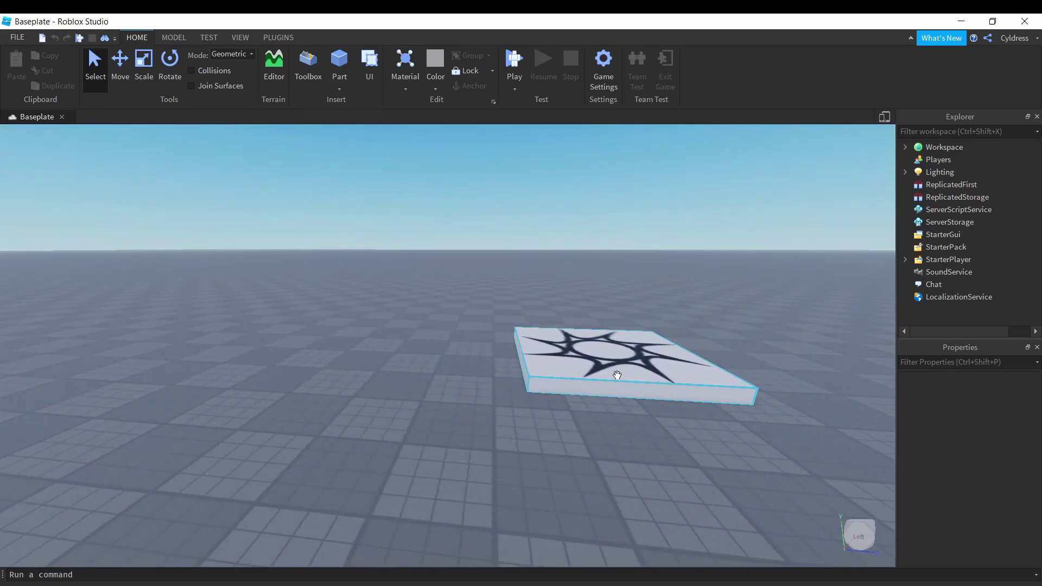
key(w)
key(d)
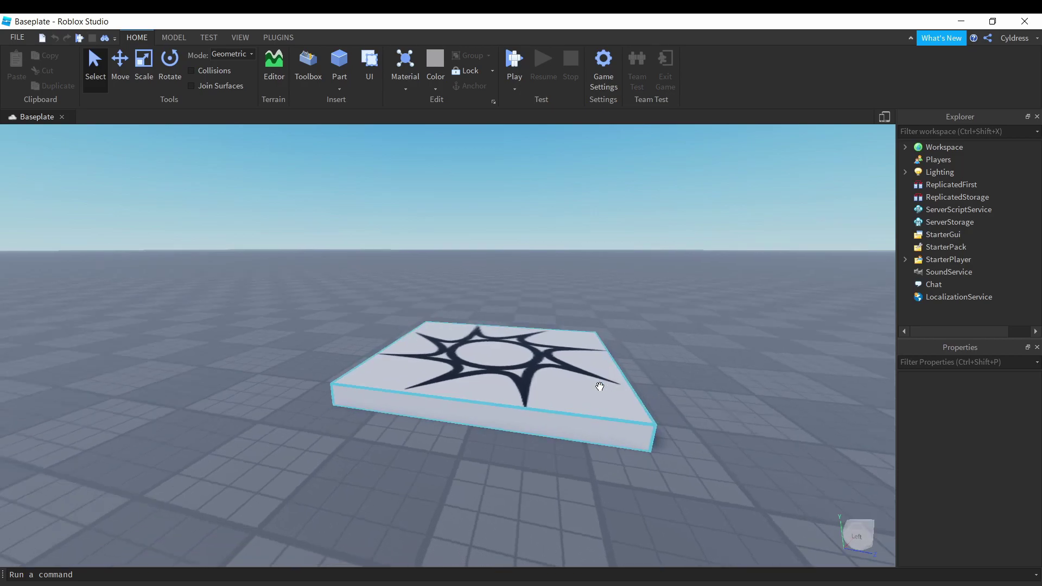
scroll(600, 384, up, 5)
scroll(602, 391, down, 10)
right_drag(602, 390, 609, 406)
key(d)
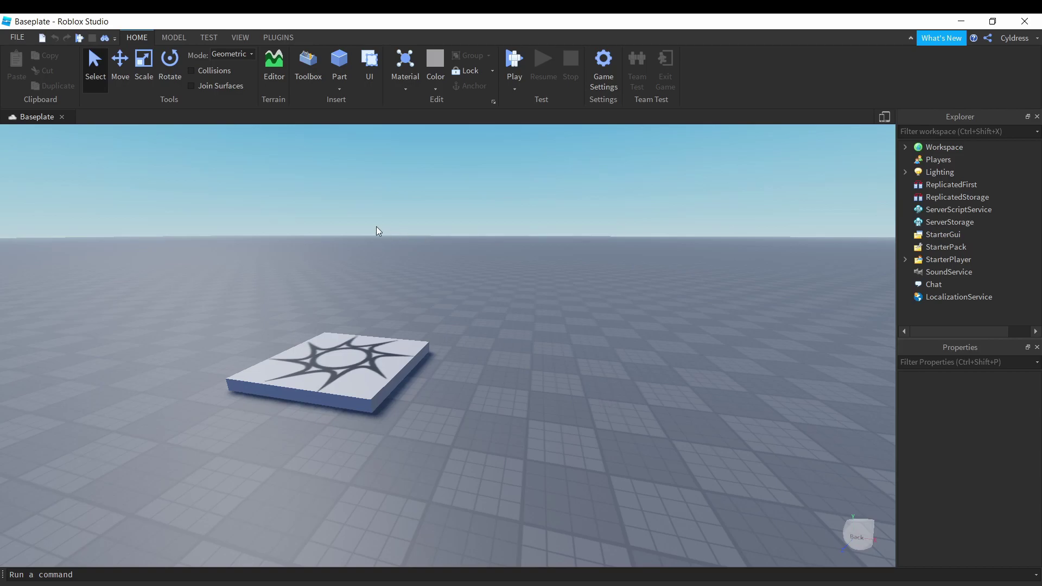
key(d)
right_drag(431, 260, 642, 246)
key(w)
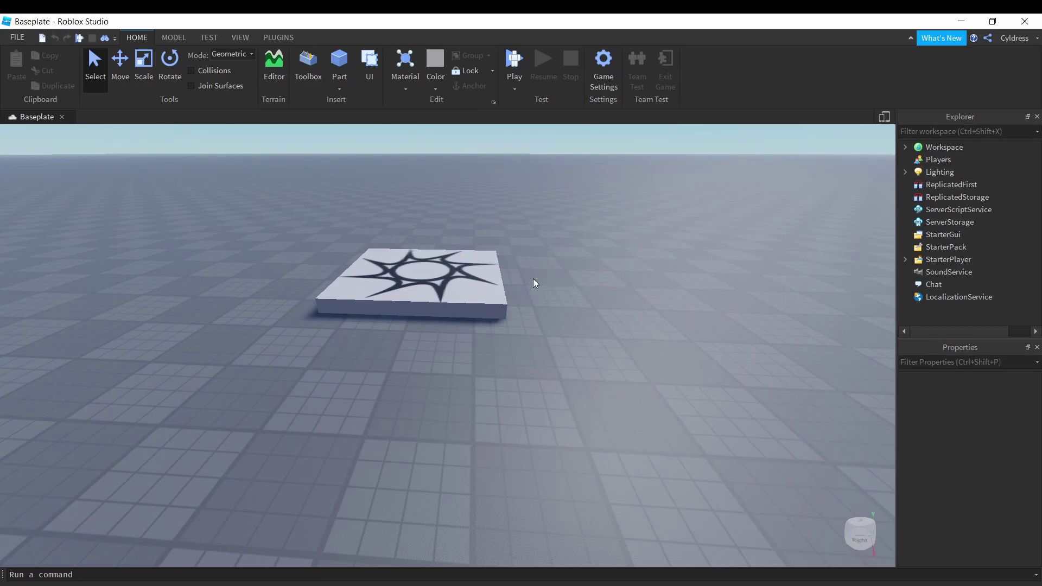
click(239, 36)
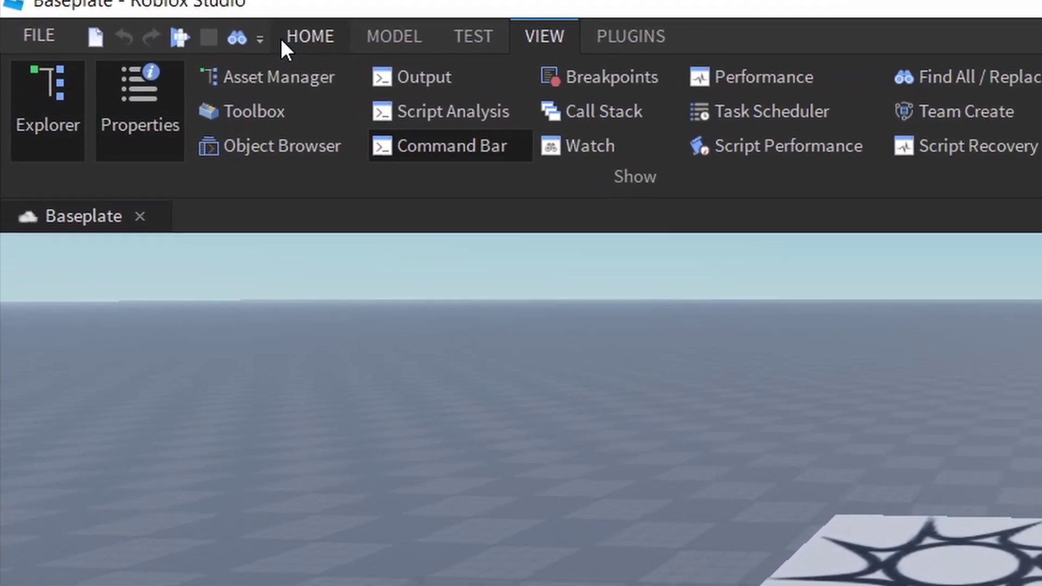
click(302, 31)
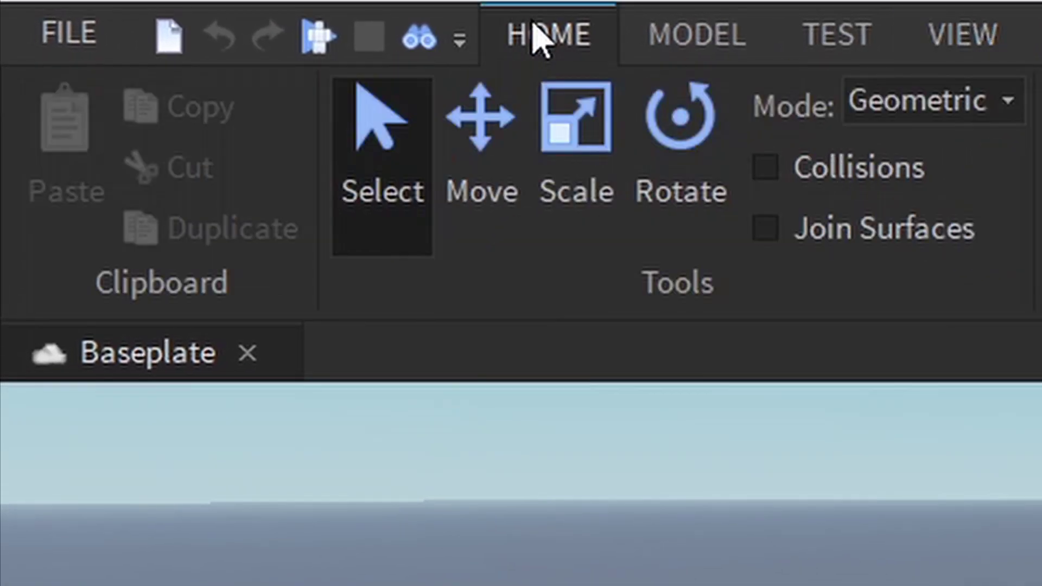
click(968, 36)
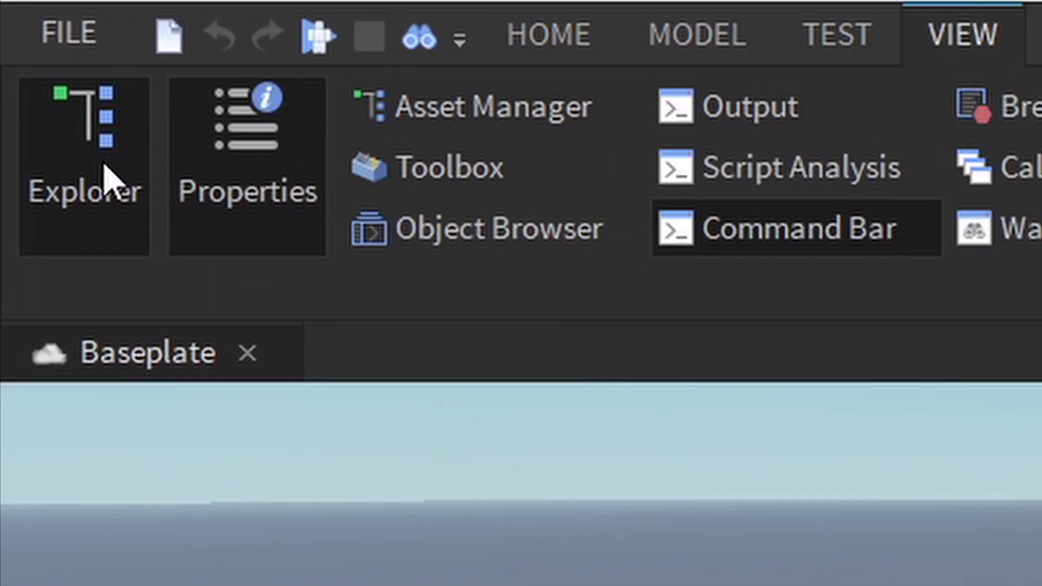
click(105, 198)
click(247, 195)
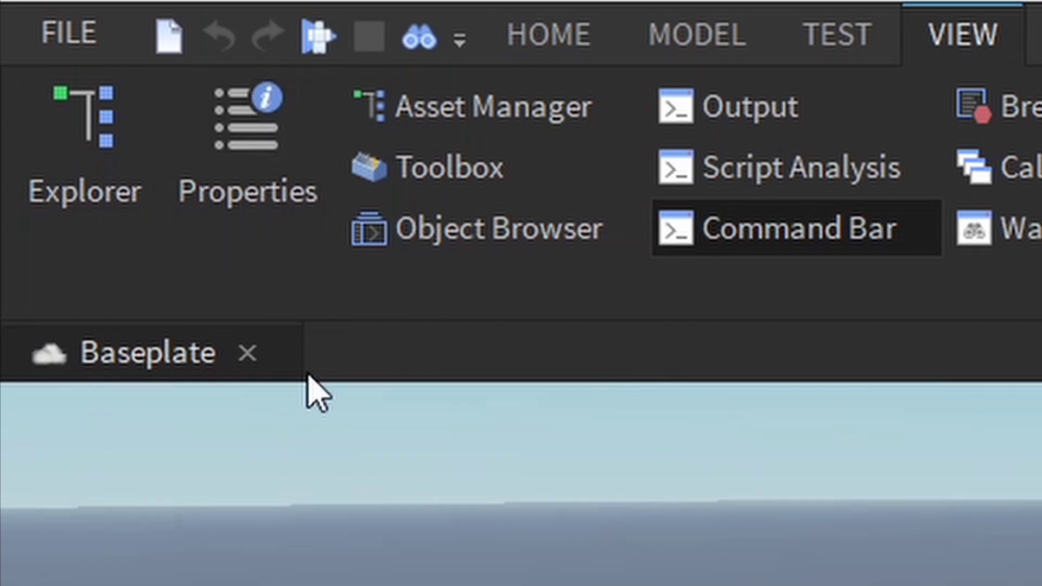
click(84, 120)
click(255, 155)
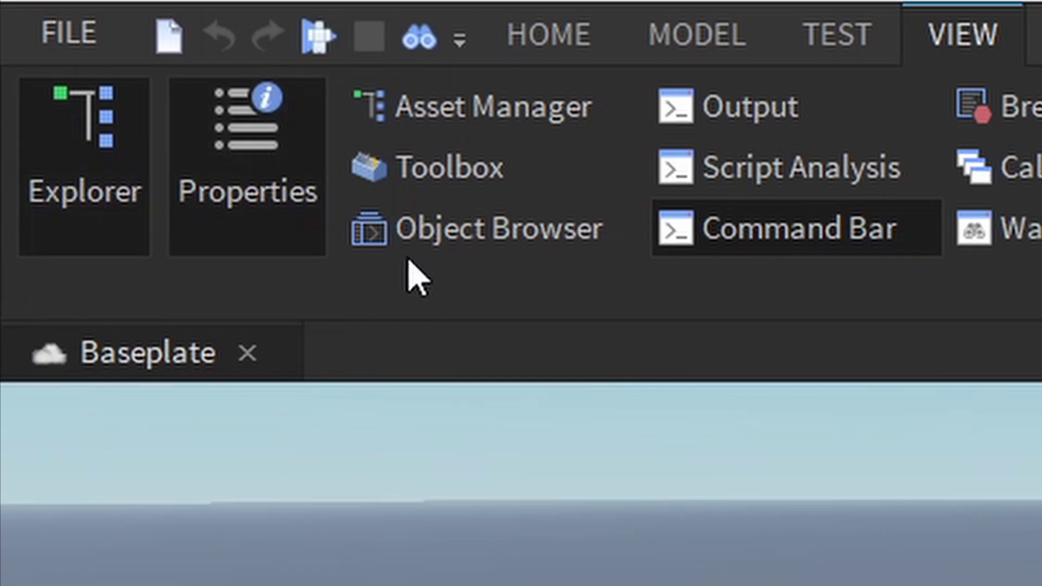
click(474, 192)
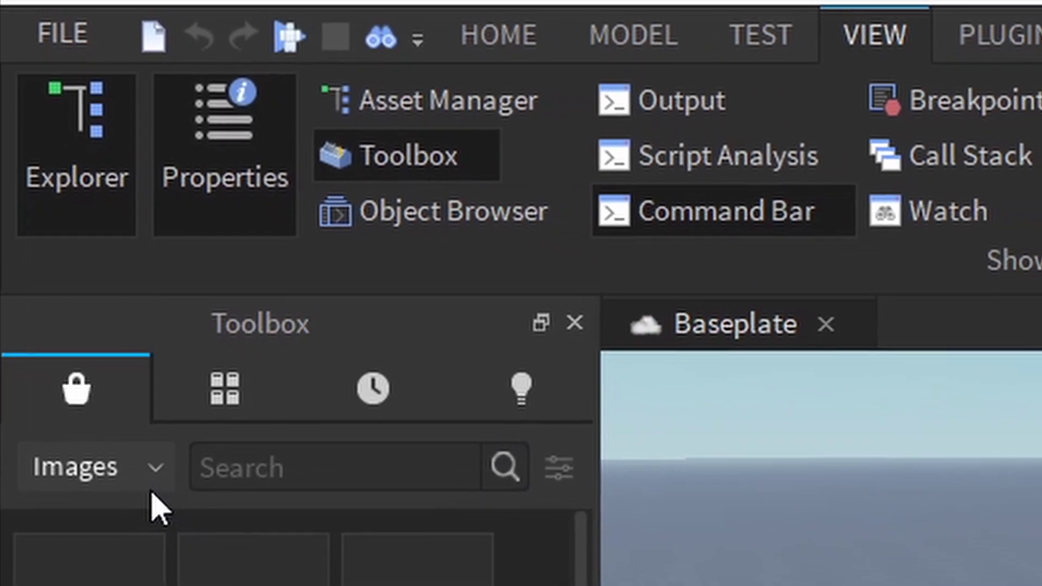
click(152, 510)
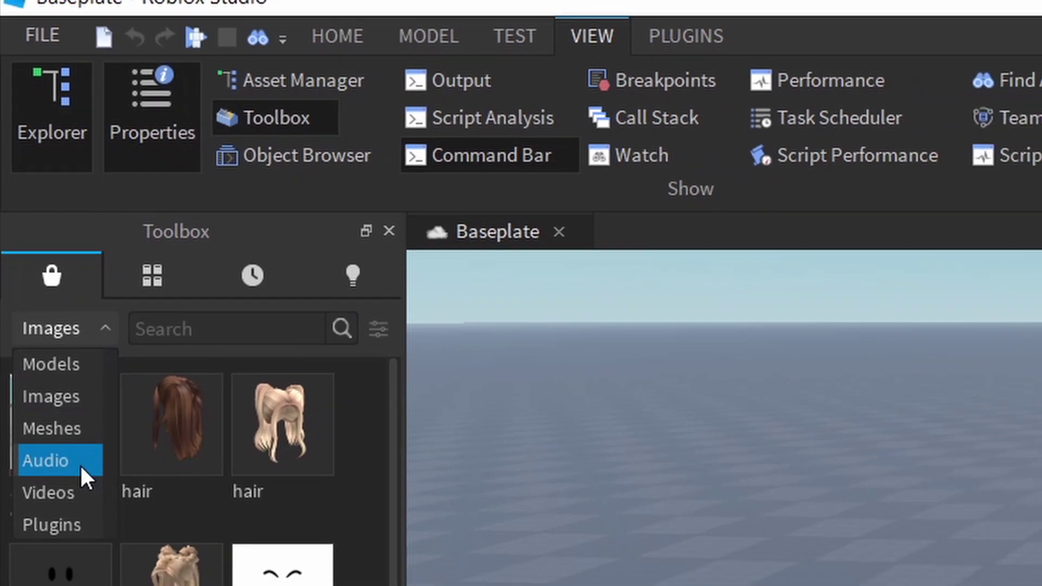
click(38, 529)
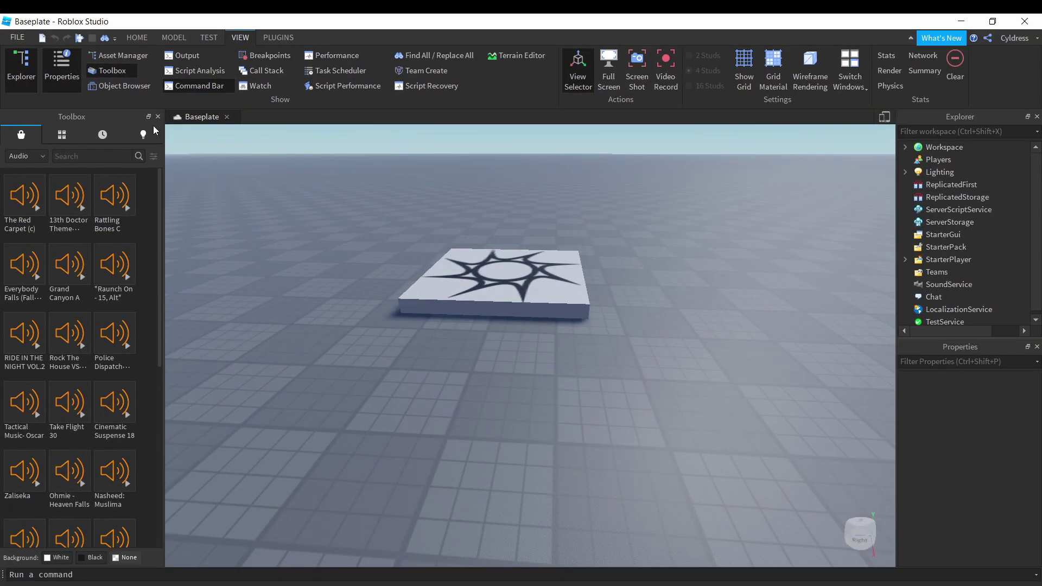
right_drag(551, 325, 473, 272)
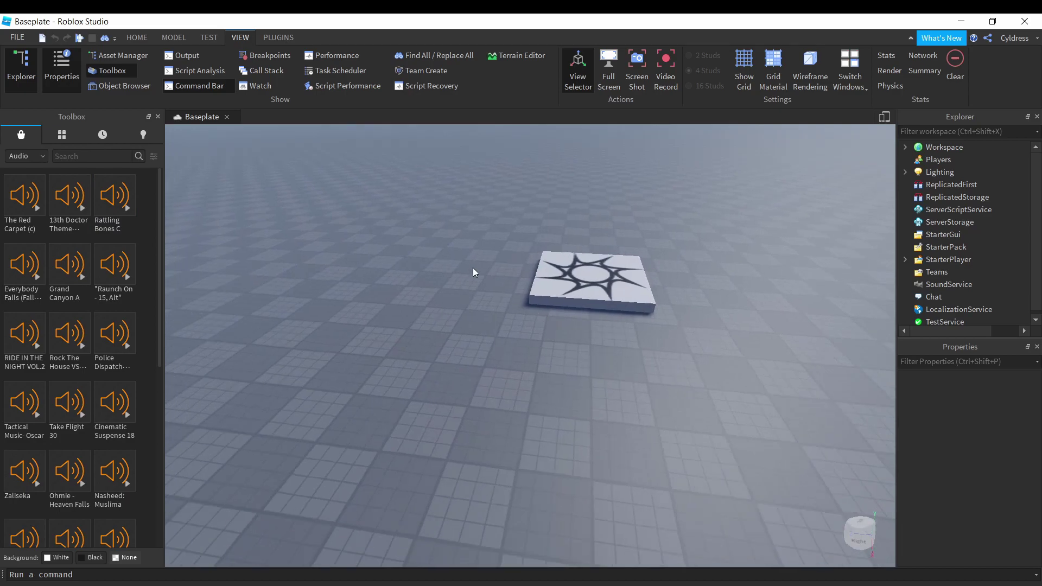
Close the Toolbox and insert a ScreenGui under StarterGui
click(158, 116)
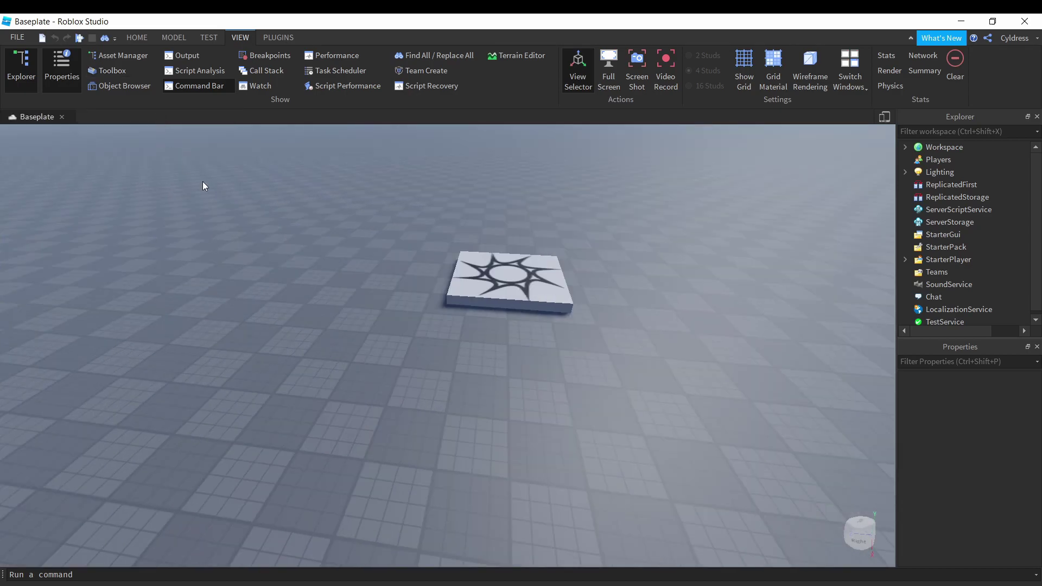
mouse_move(947, 239)
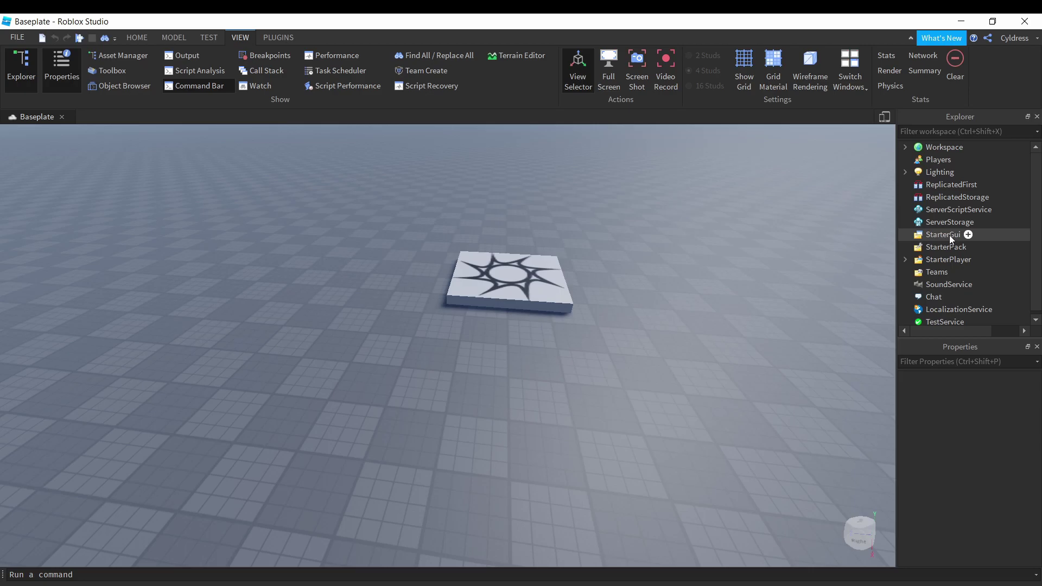
click(969, 235)
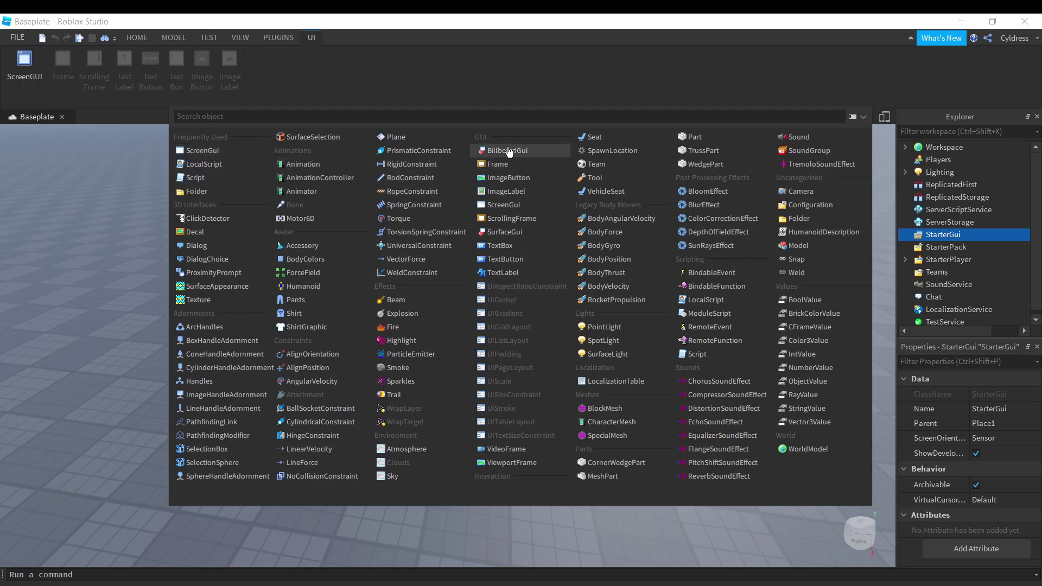
click(497, 206)
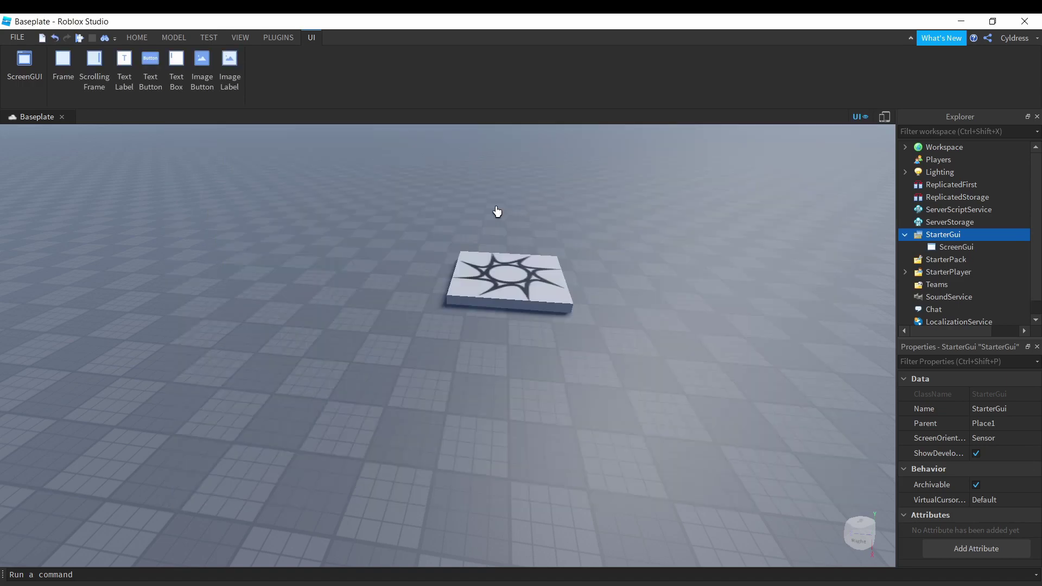
Rename the new ScreenGui to SoundTest
click(971, 246)
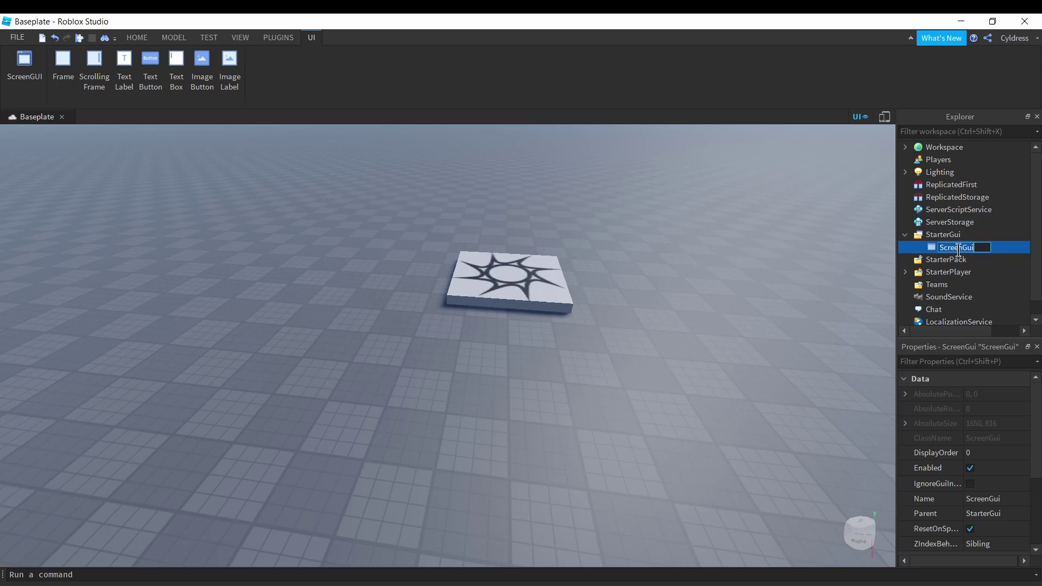
text(SoundTest)
key(Return)
Insert a TextButton into SoundTest, move it down the left edge, and rename it PlayButton
click(981, 247)
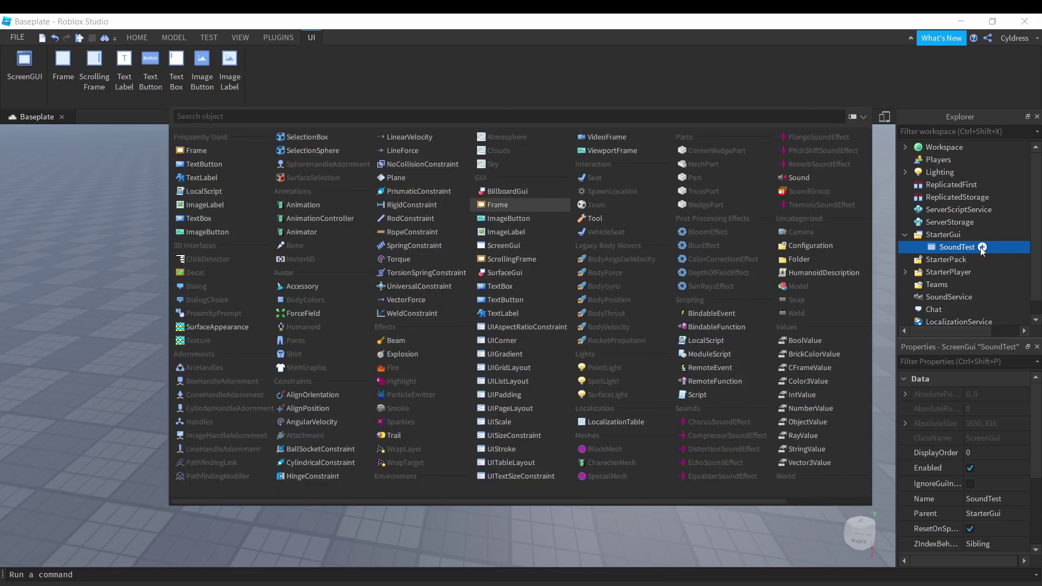
click(219, 168)
drag(74, 144, 79, 355)
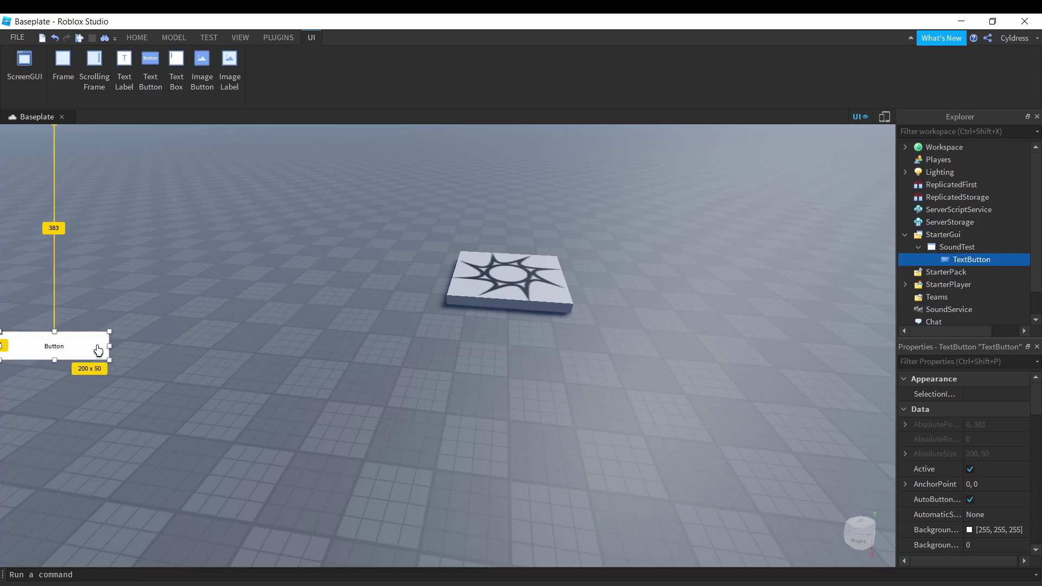
click(58, 341)
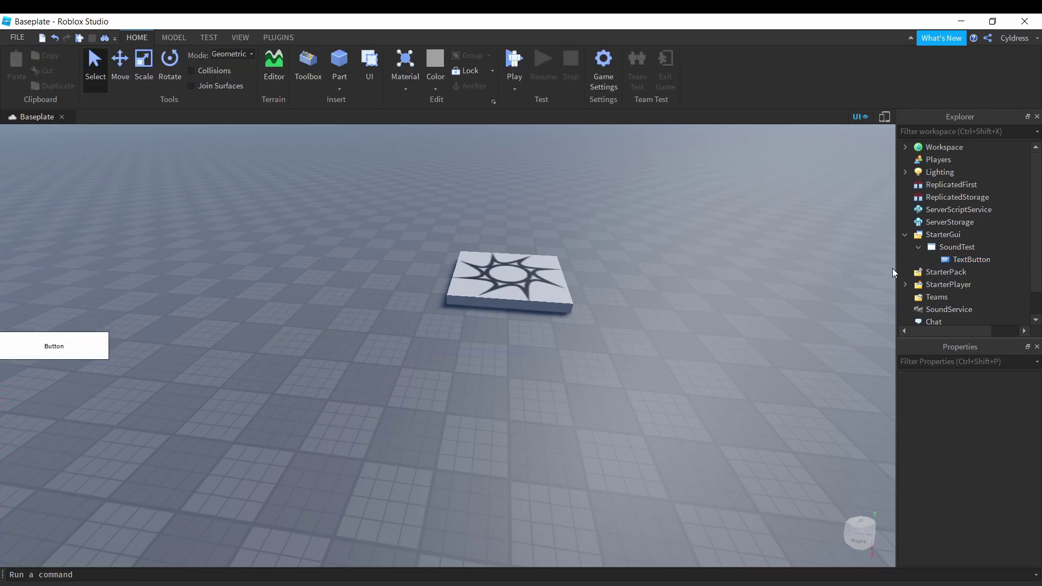
click(960, 260)
click(965, 261)
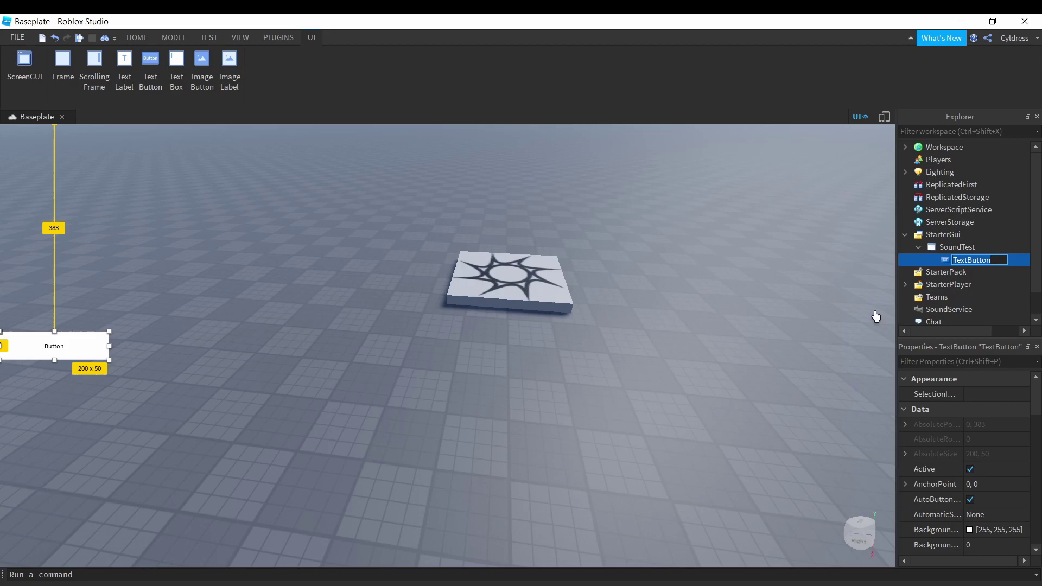
key(BackSpace)
key(Return)
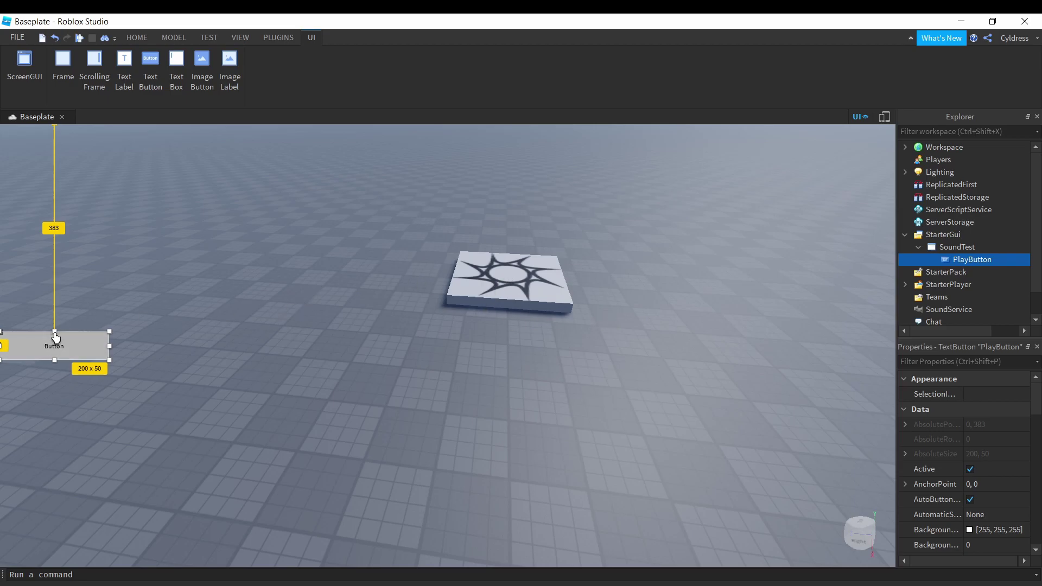
Resize PlayButton to about 175 by 65 near the left of the screen
drag(60, 332, 61, 327)
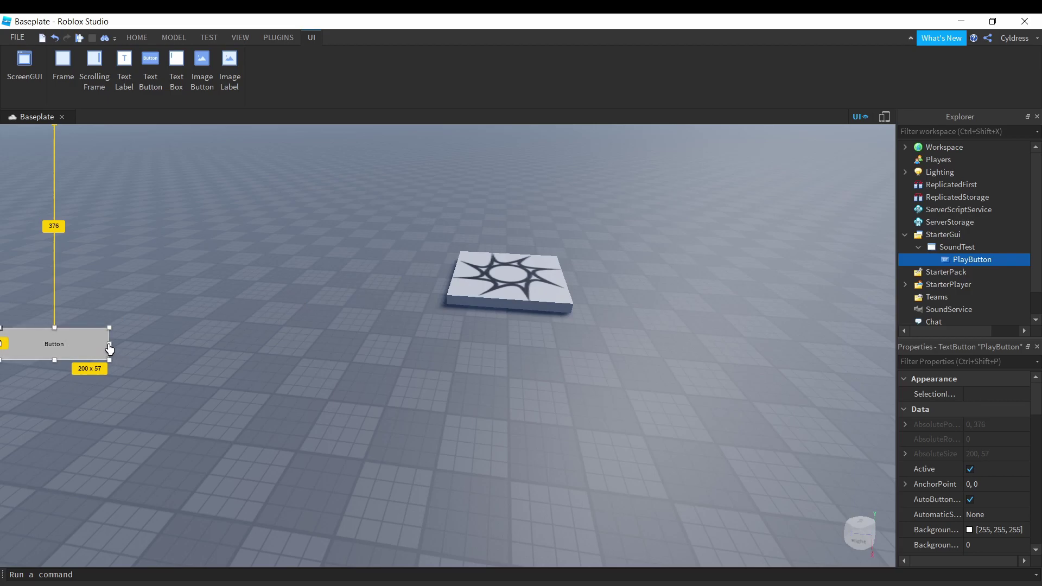
drag(110, 349, 112, 325)
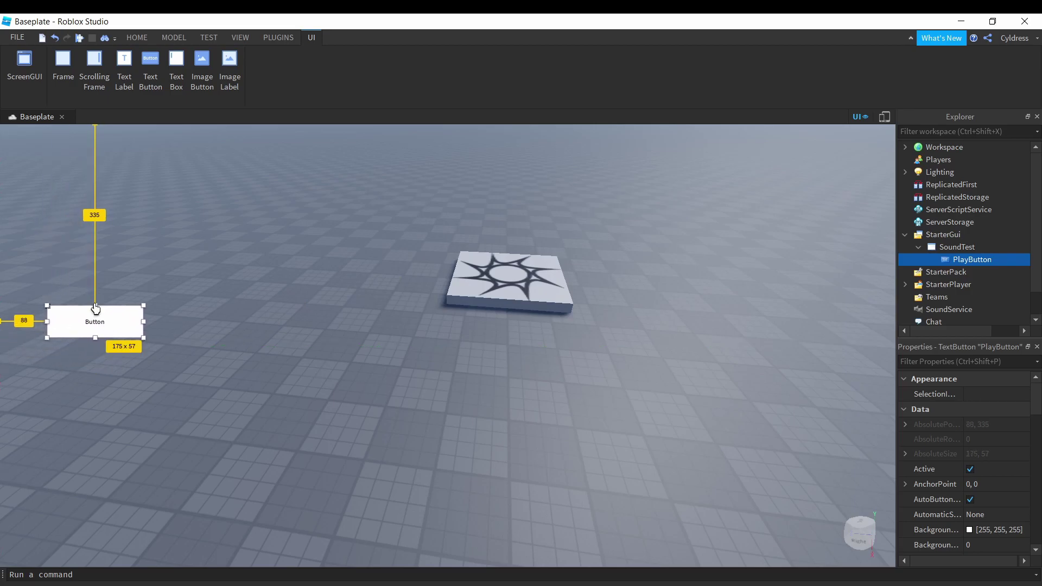
click(100, 303)
click(970, 259)
drag(95, 305, 96, 278)
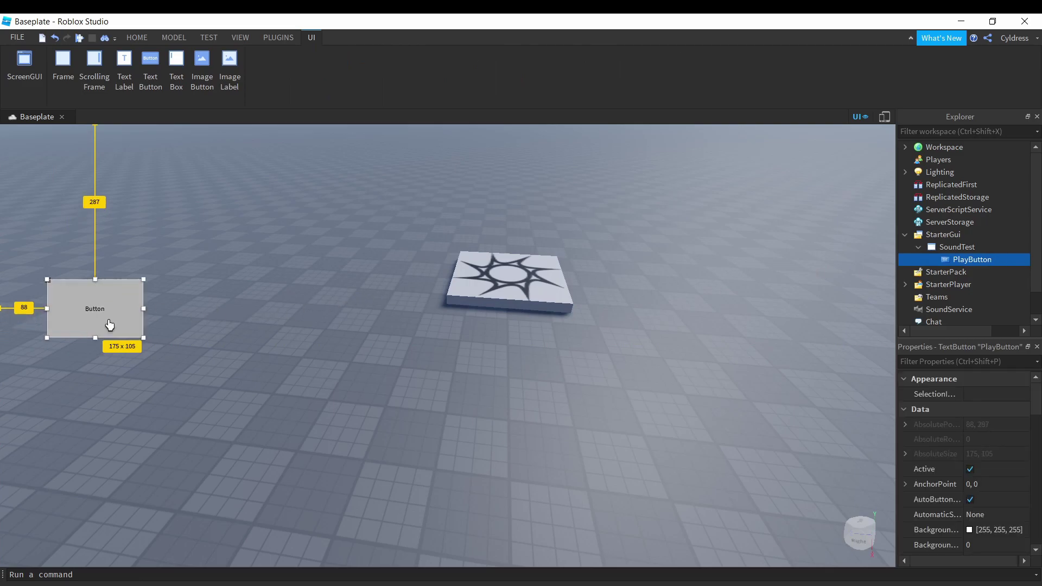
drag(144, 309, 185, 309)
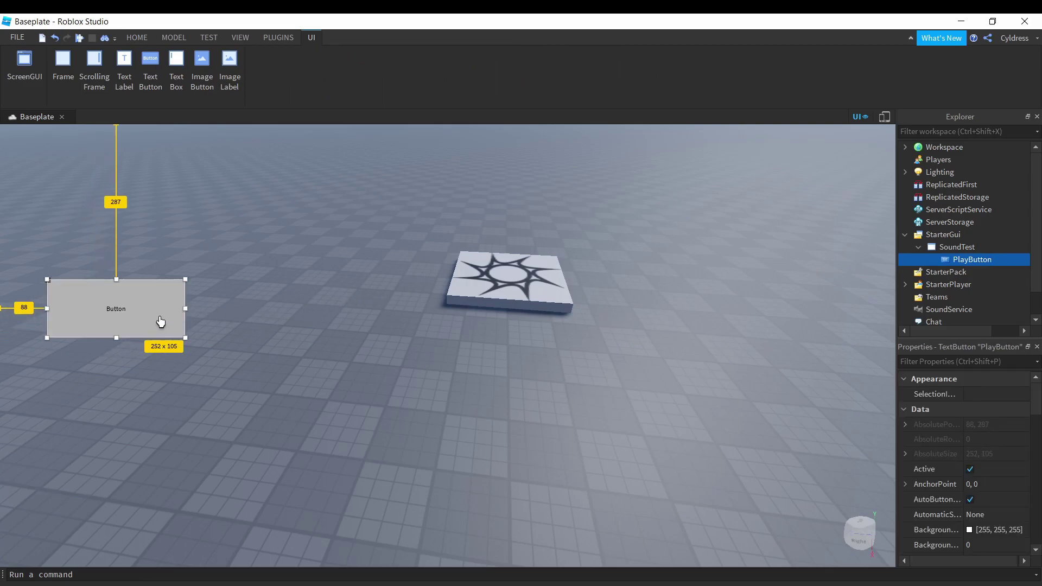
key(ctrl+z)
key(ctrl+z)
drag(95, 305, 95, 301)
Round PlayButton with the Roundify plugin at 12px, creating PlayButton_Roundify_12px
click(278, 38)
click(568, 62)
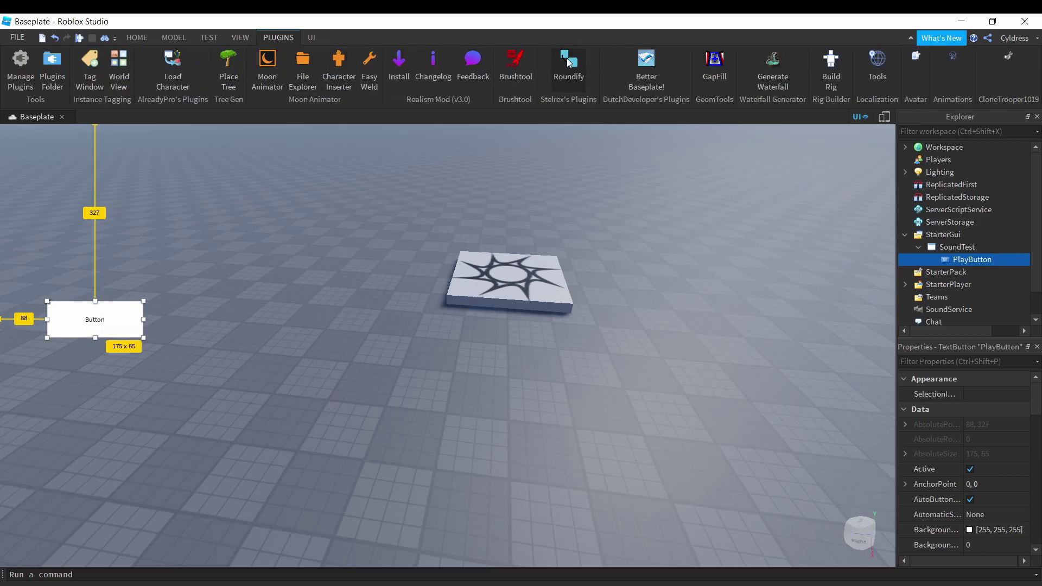
click(795, 258)
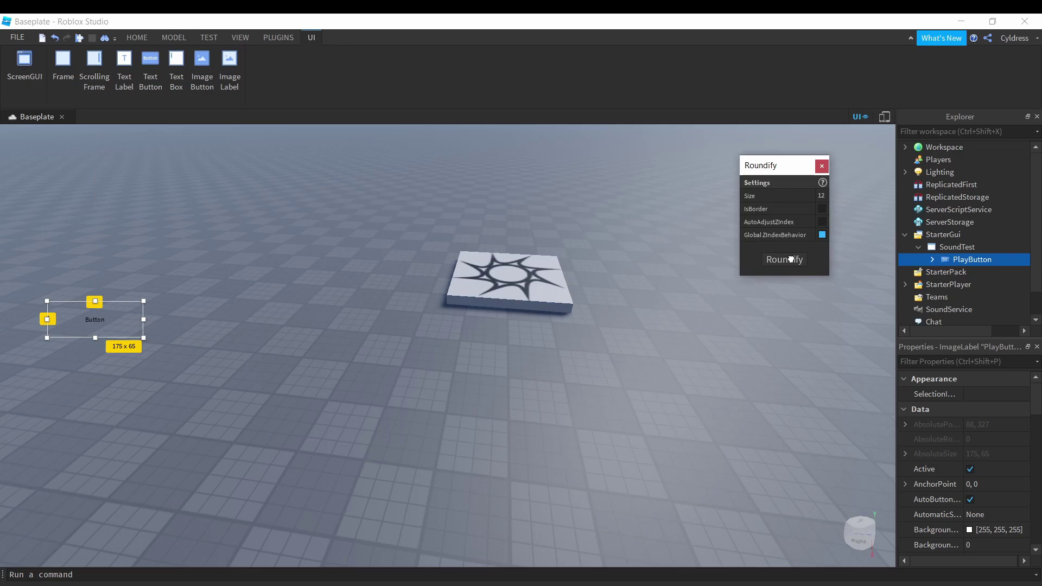
click(222, 314)
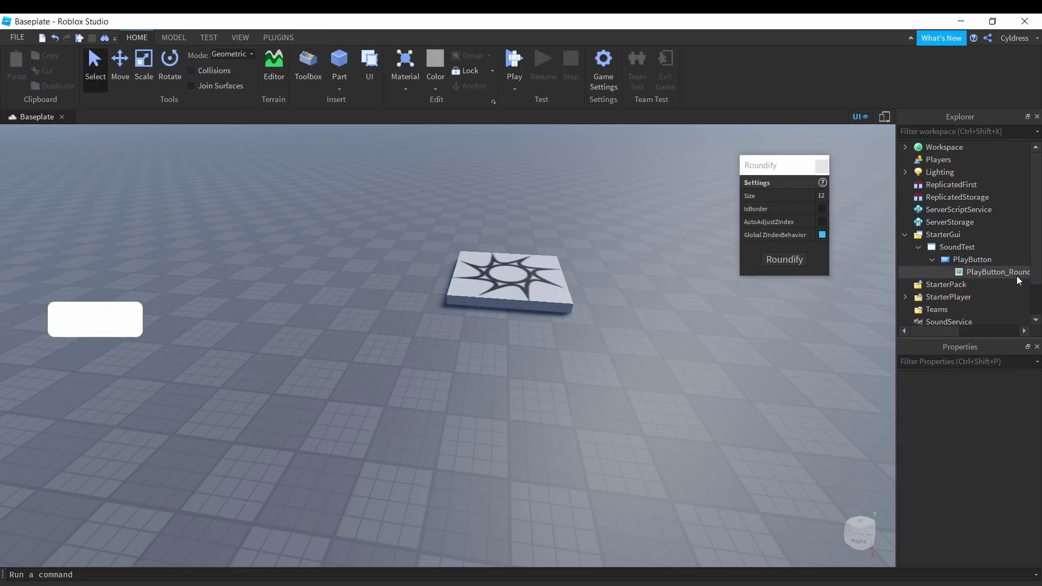
click(996, 272)
drag(948, 330, 962, 331)
click(1000, 273)
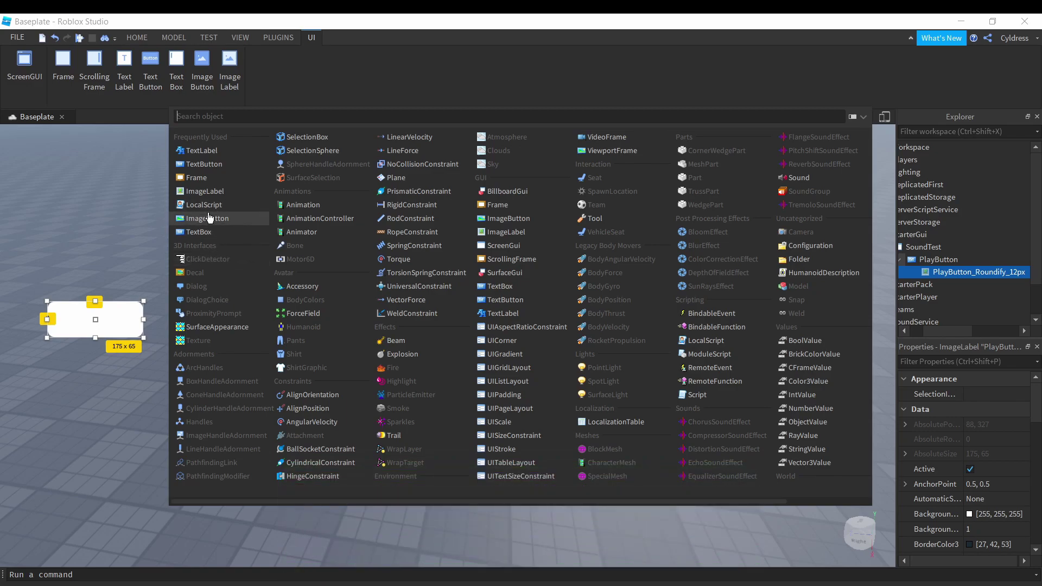
Add a TextLabel inside the rounded image, sized 175 by 65 to match the button
click(201, 150)
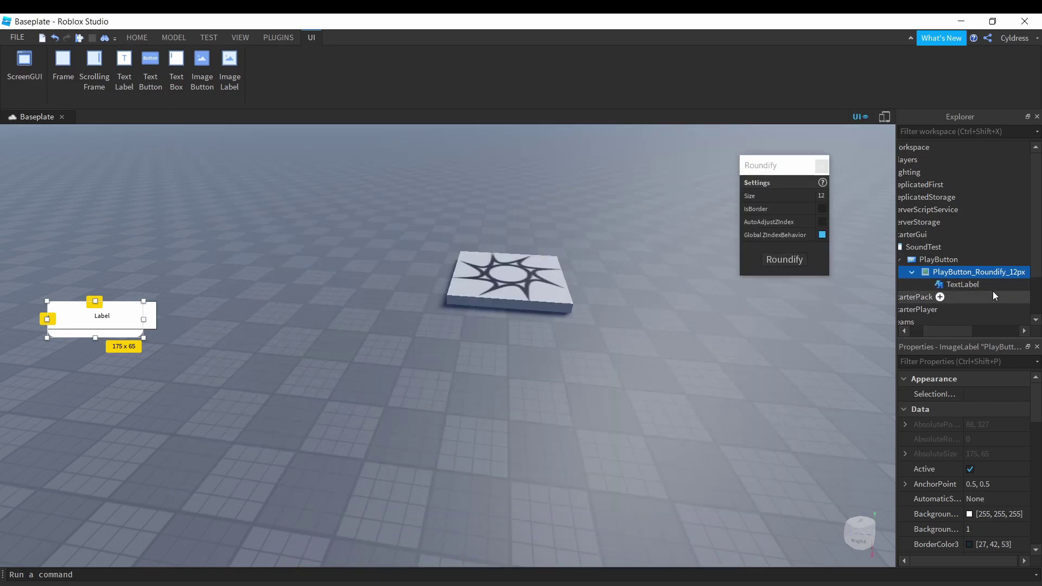
click(956, 284)
scroll(993, 482, down, 3)
scroll(1001, 480, down, 2)
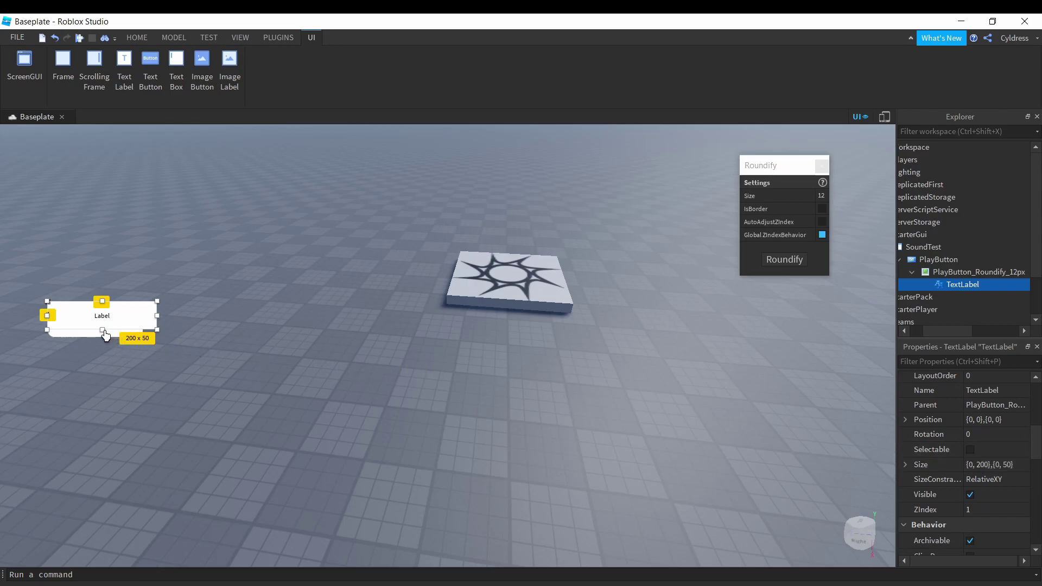
drag(104, 335, 103, 342)
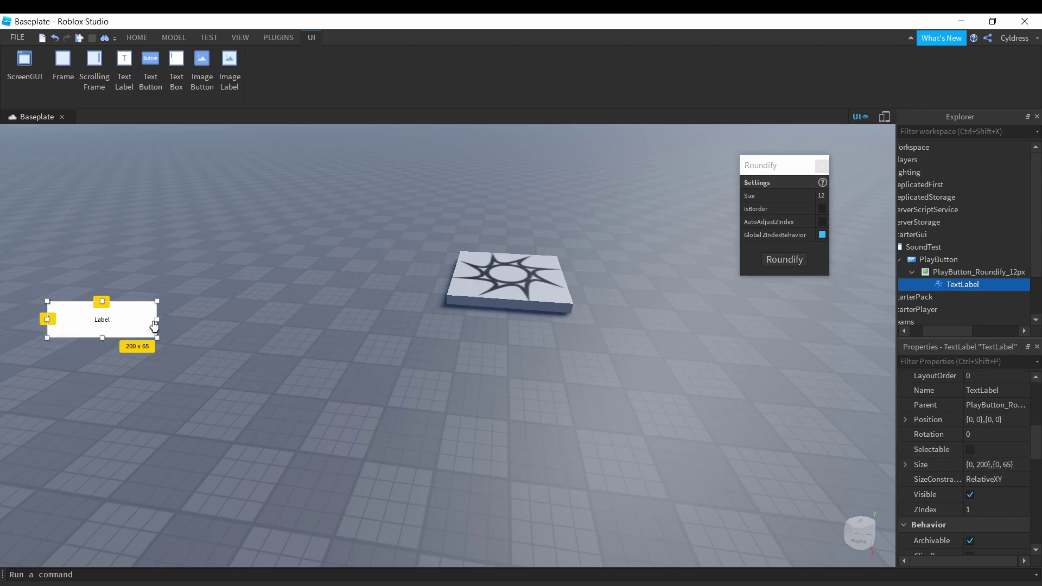
drag(157, 320, 144, 324)
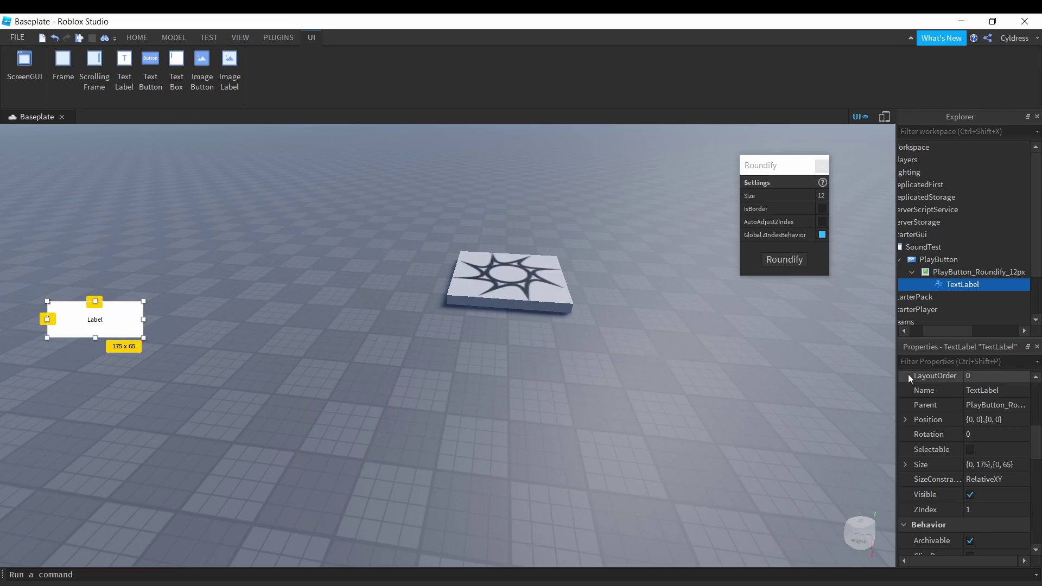
Set the label to Nunito font, RichText and TextScaled, with text PLAY SOUND
scroll(965, 427, down, 1)
scroll(965, 426, down, 6)
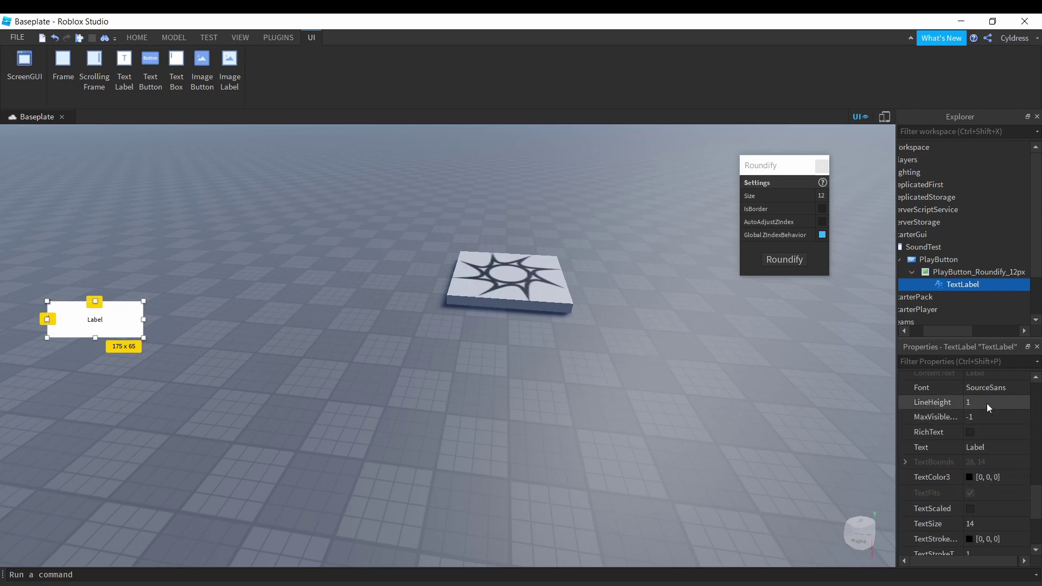
click(994, 390)
click(994, 390)
click(984, 401)
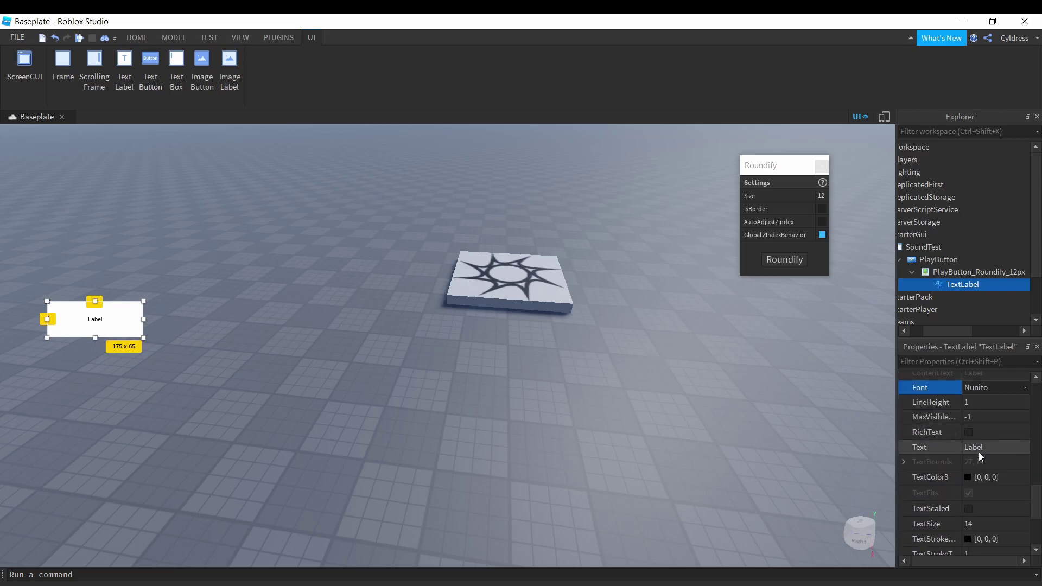
click(974, 449)
click(968, 432)
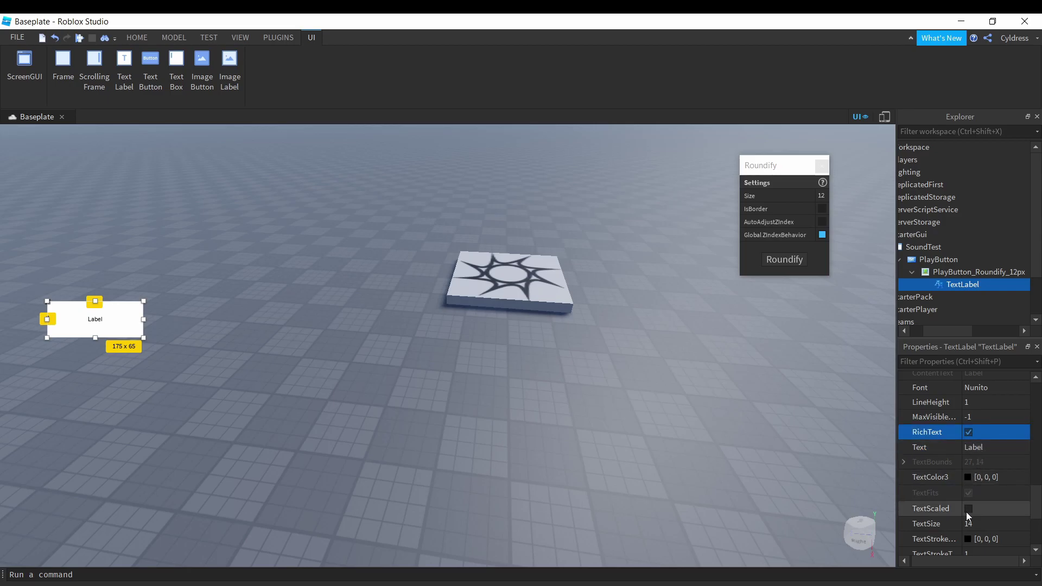
click(969, 508)
click(992, 448)
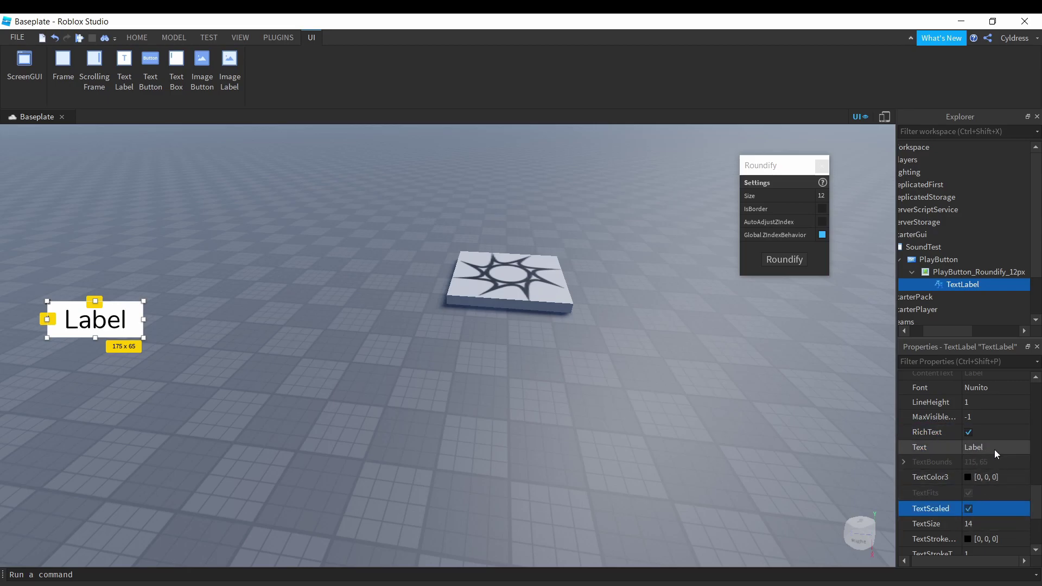
text(PAL)
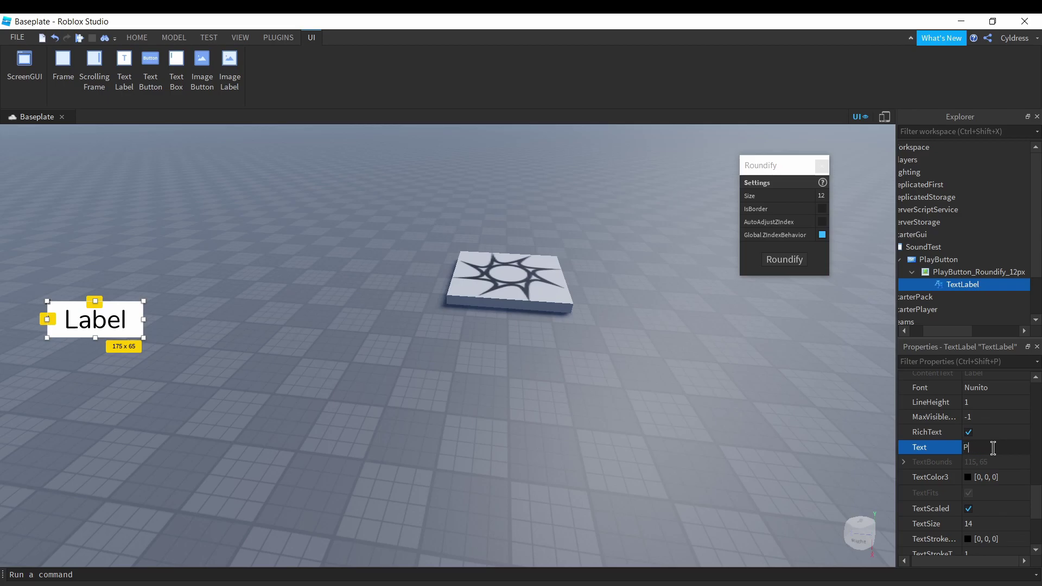
key(Return)
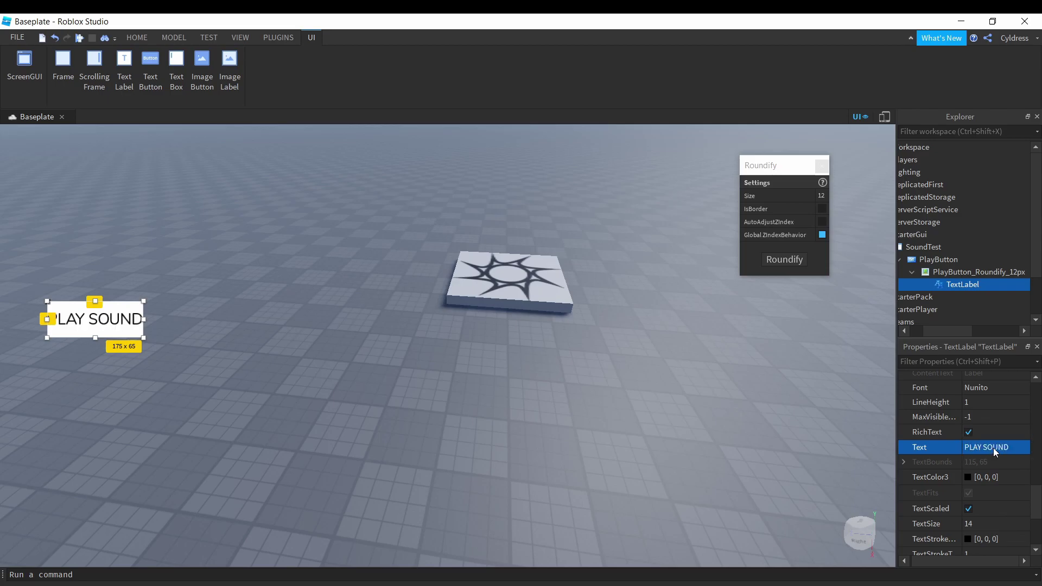
Set the label's BackgroundTransparency to 1
click(379, 353)
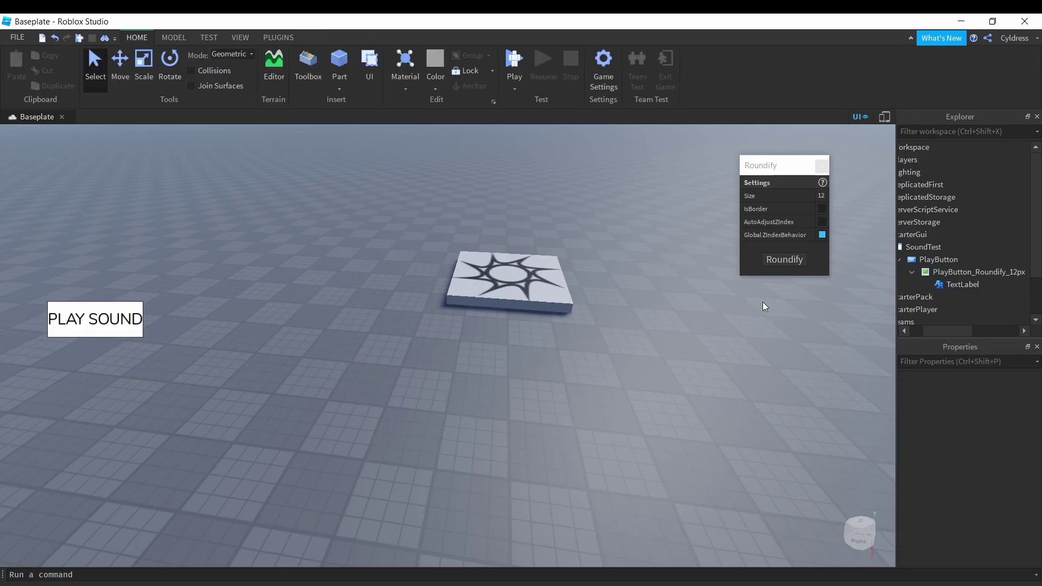
click(962, 284)
scroll(977, 472, down, 1)
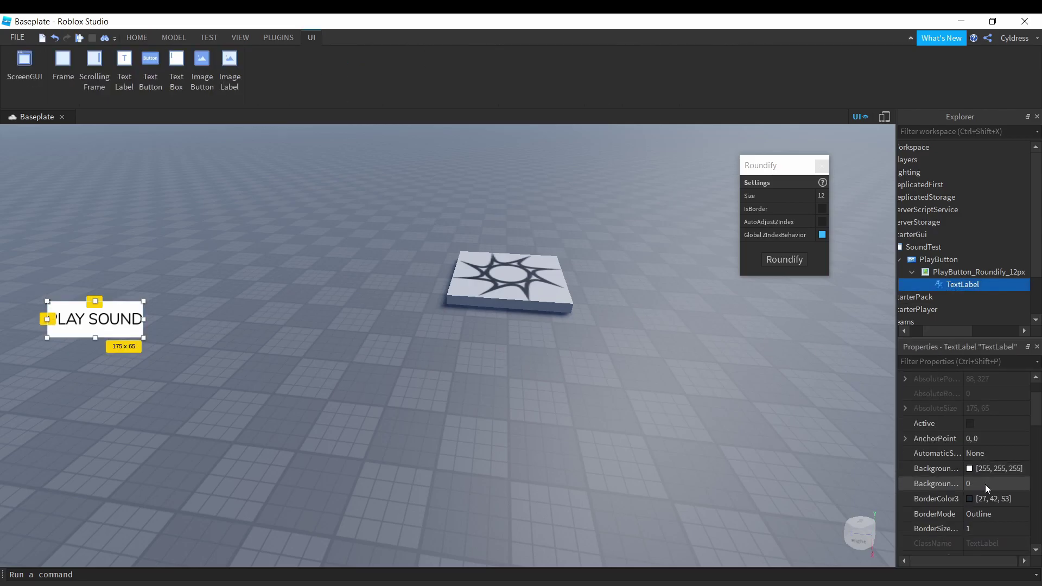
click(986, 483)
text(1)
key(Return)
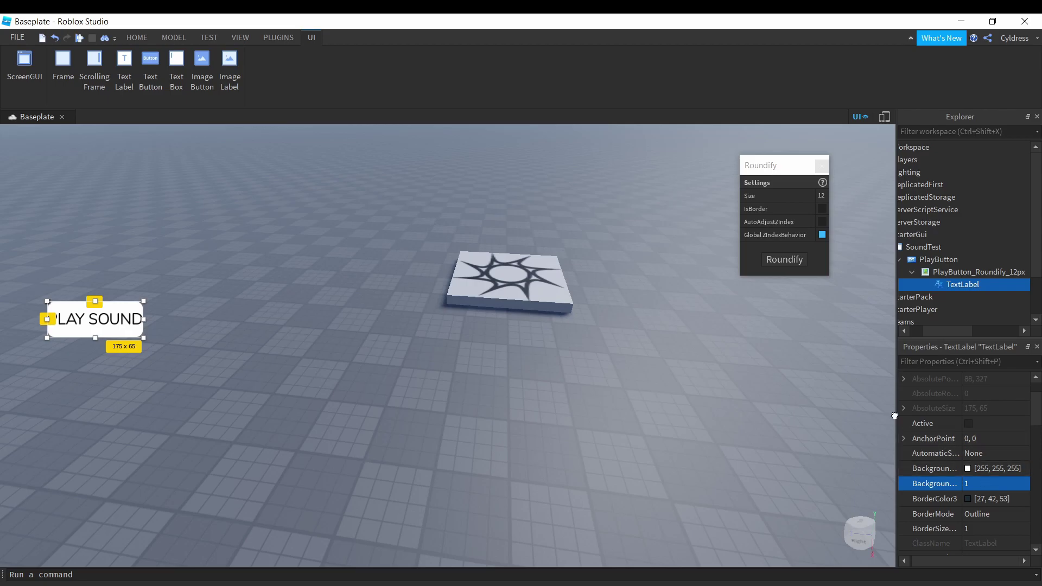
Move the PLAY SOUND button lower on screen
click(431, 376)
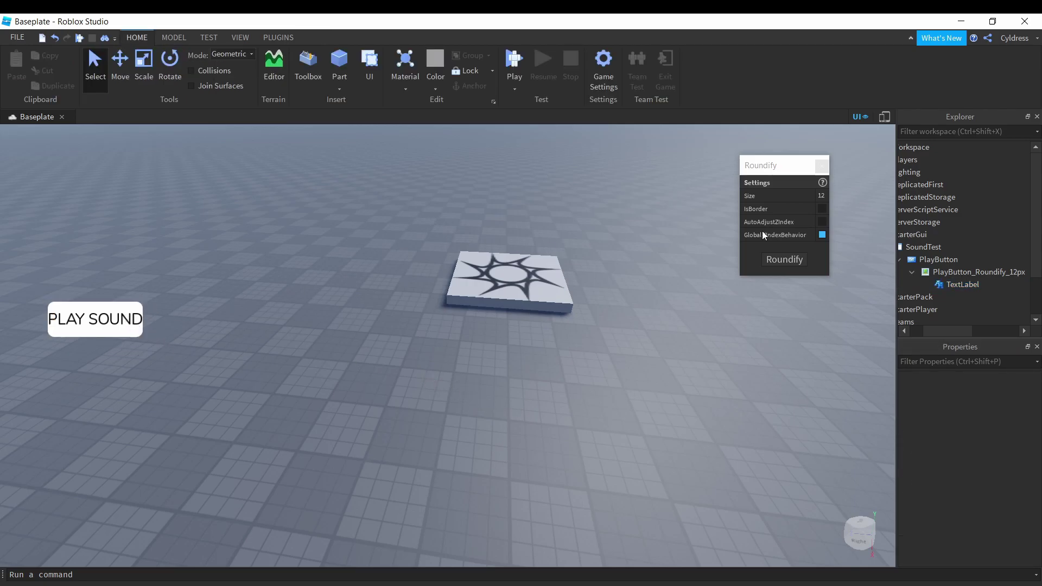
click(938, 260)
drag(133, 327, 70, 337)
Insert a LocalScript into PlayButton and close the Roundify panel
click(326, 300)
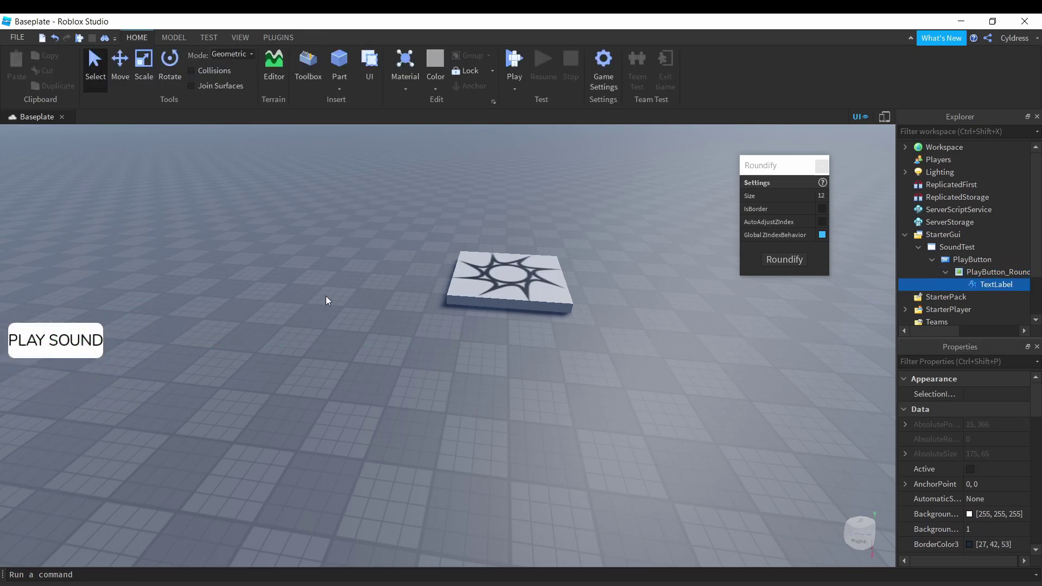
click(946, 272)
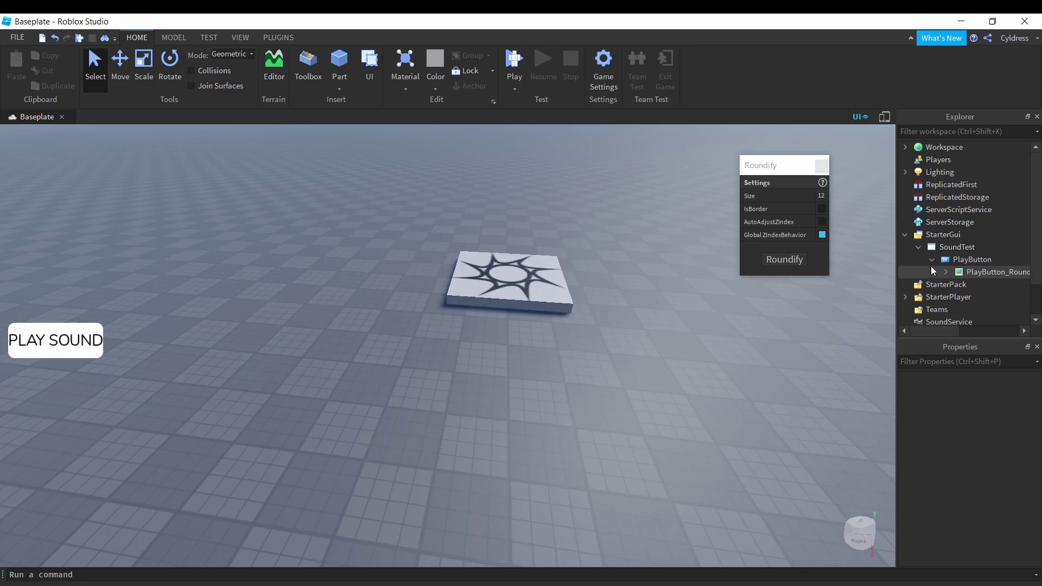
click(931, 260)
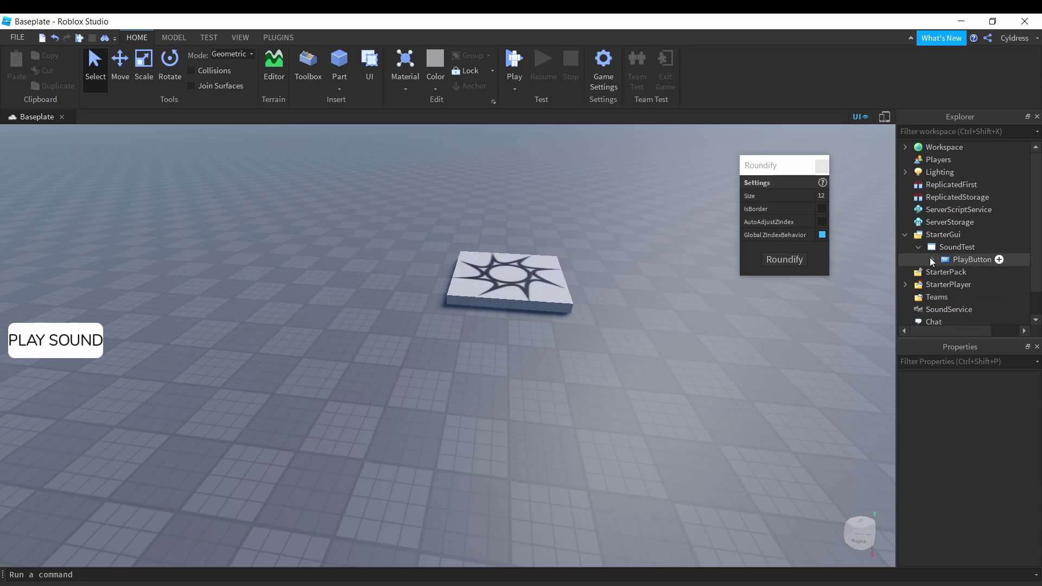
click(962, 258)
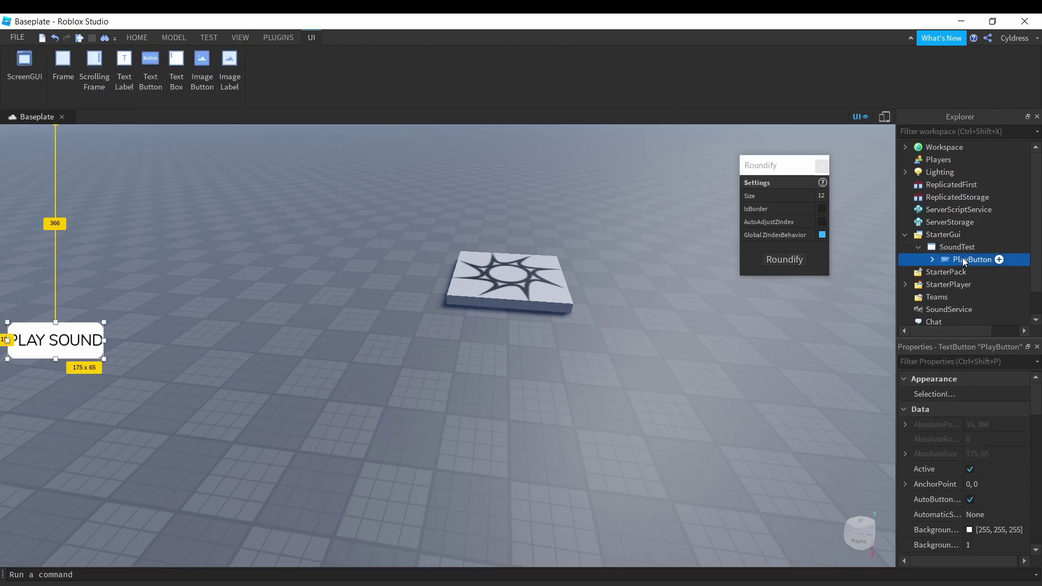
click(999, 261)
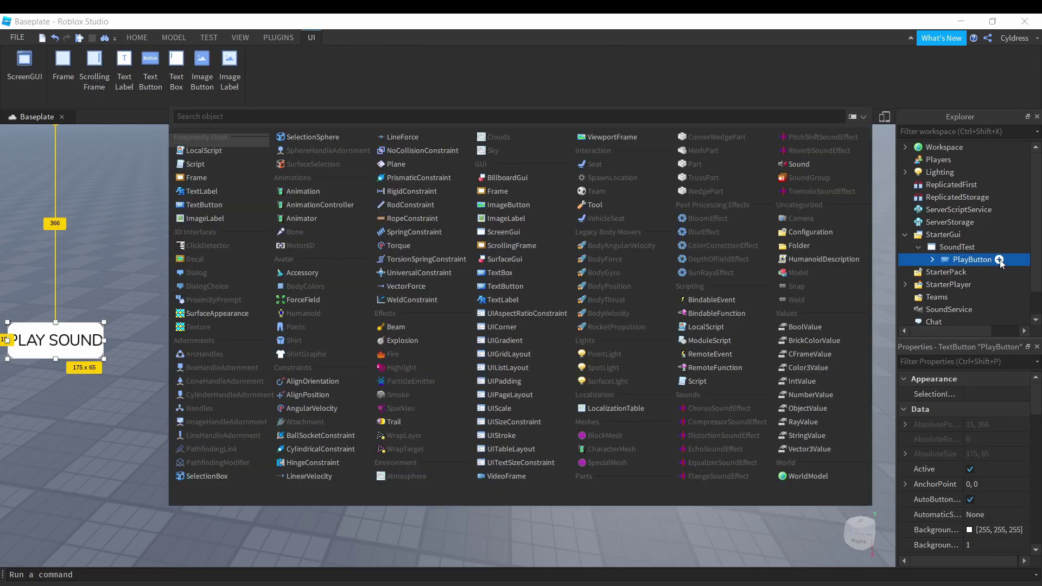
click(203, 152)
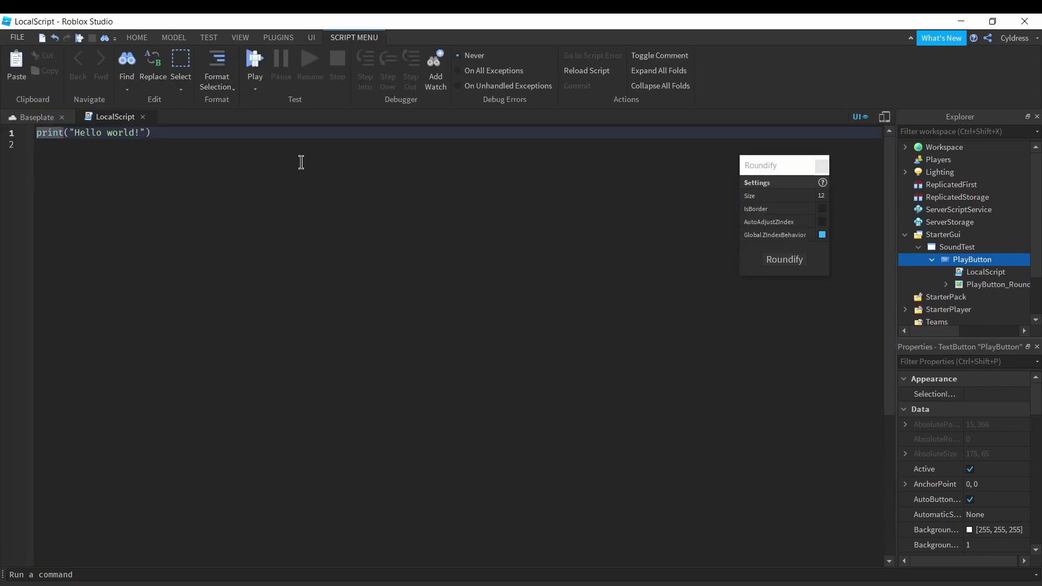
click(824, 165)
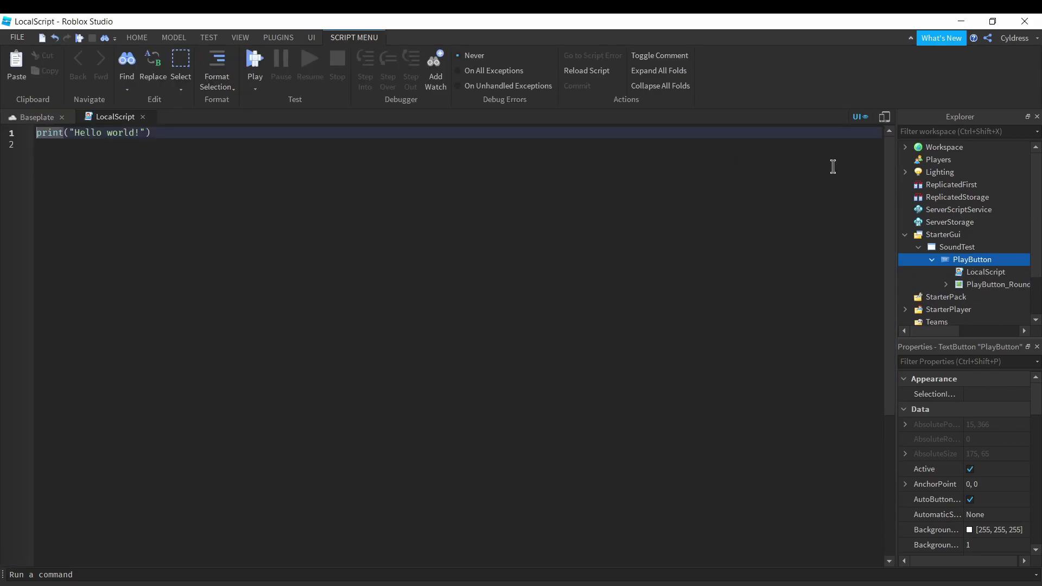
Add a Sound object inside the LocalScript
click(990, 273)
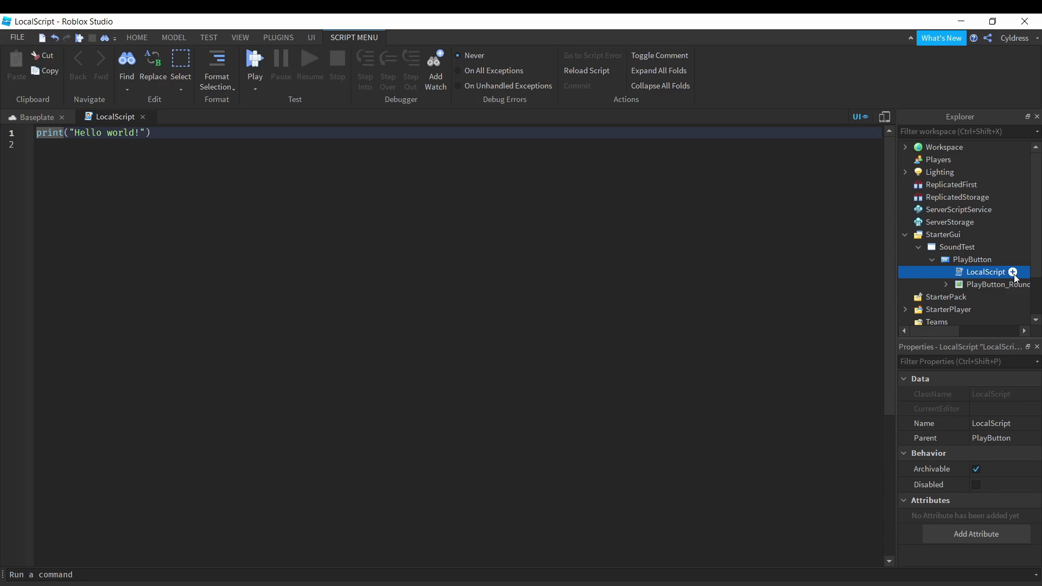
click(1012, 272)
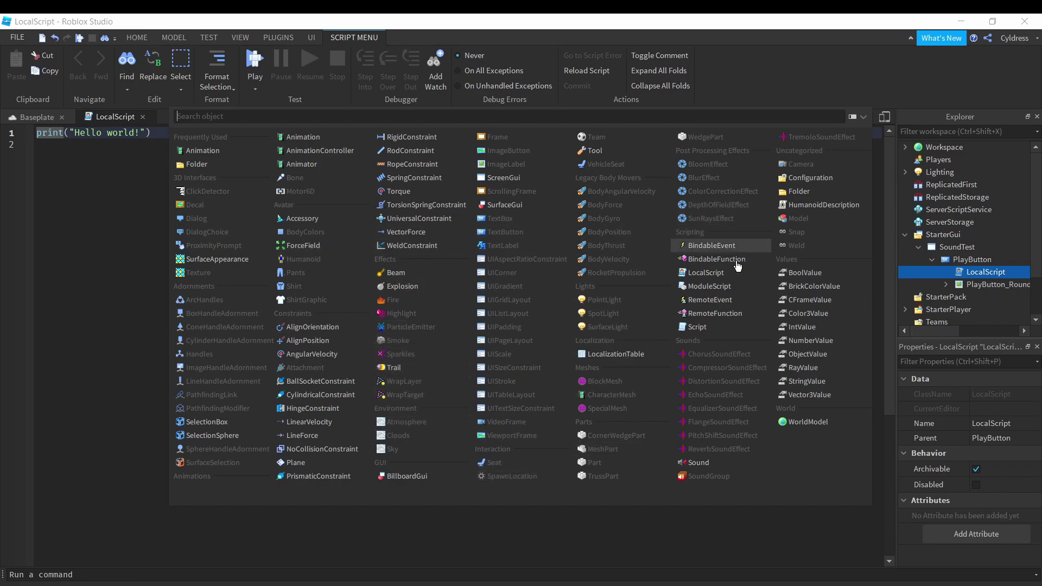
click(692, 464)
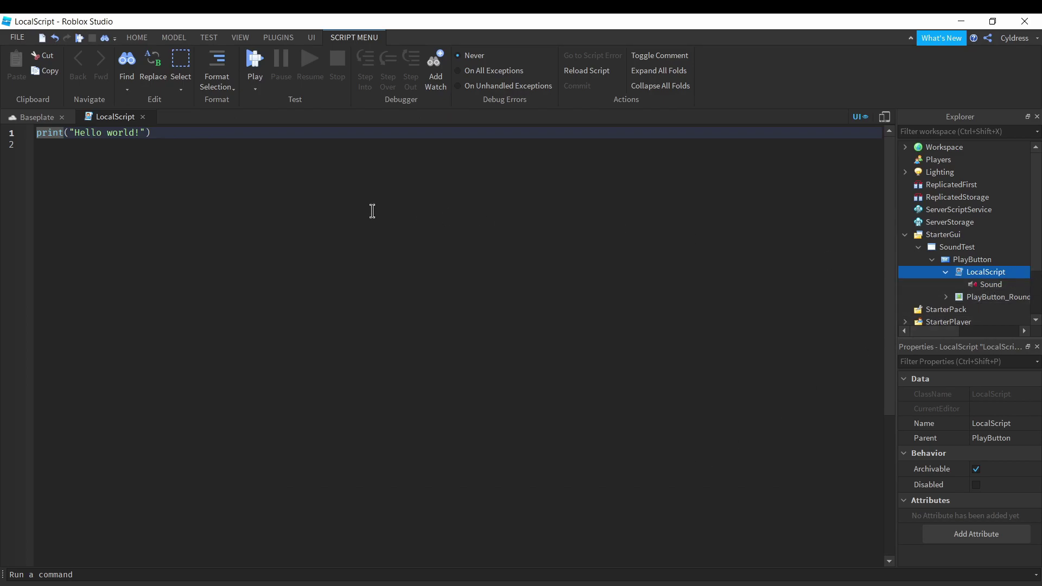
Search the Toolbox audio for CLICK and insert a click sound under the LocalScript
click(37, 117)
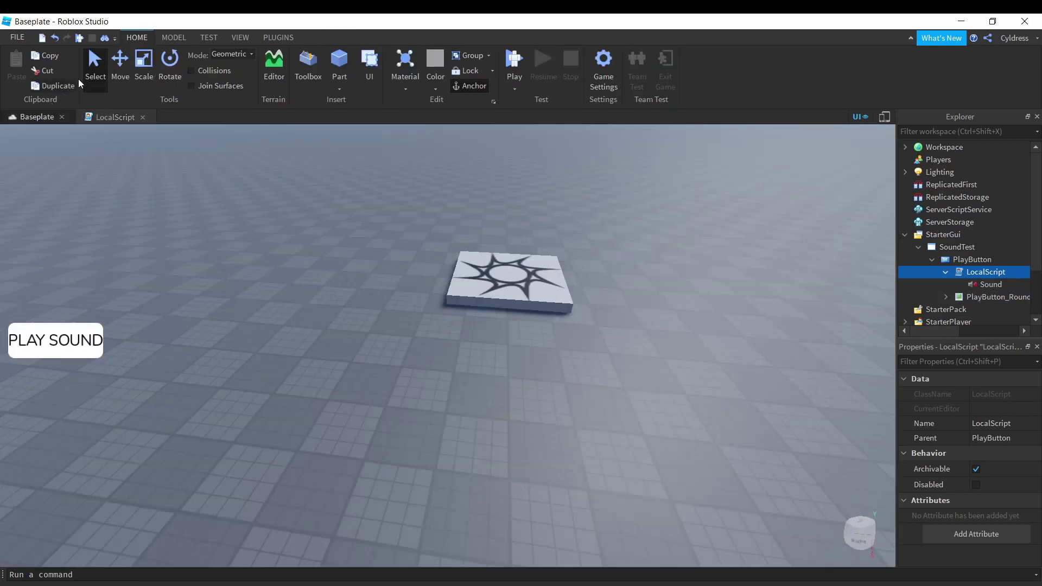
click(215, 39)
click(239, 38)
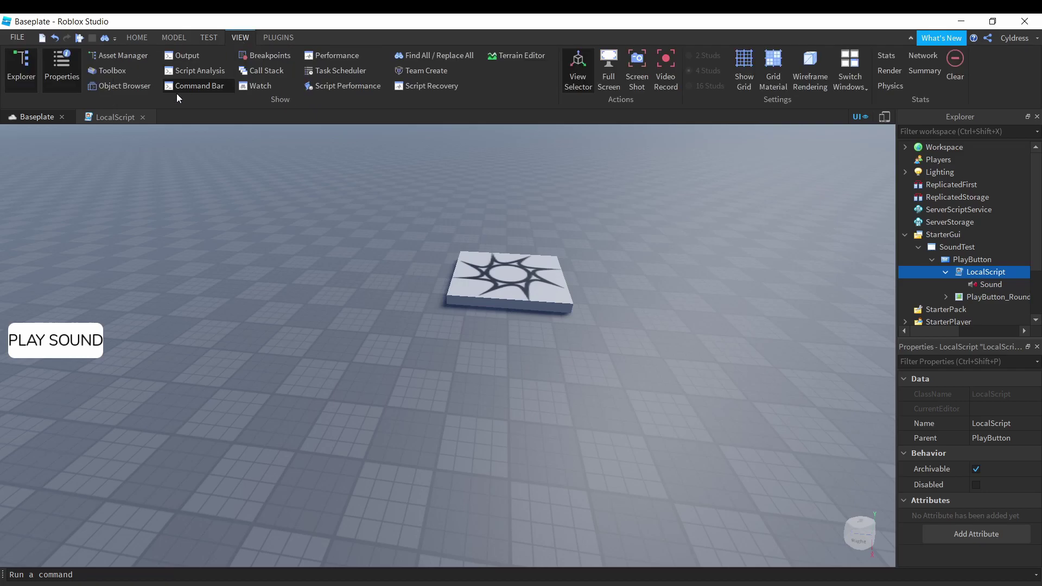
click(124, 70)
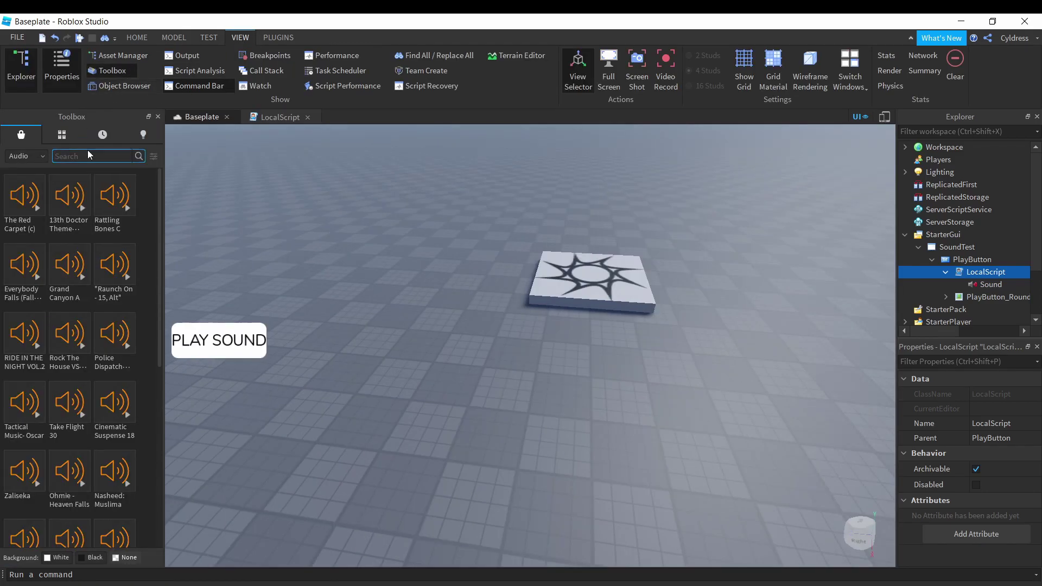
text(CL)
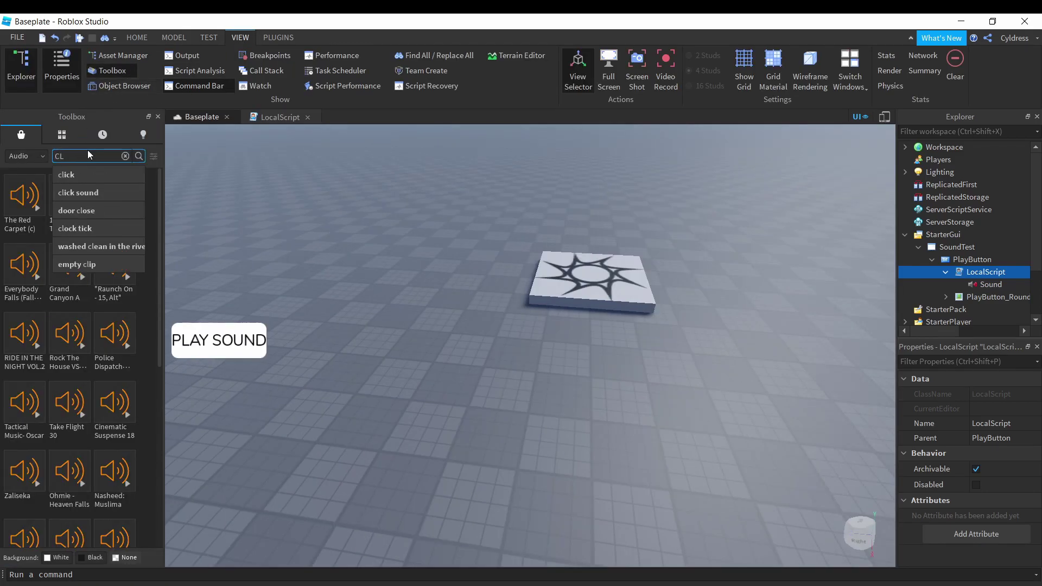
text(ICK)
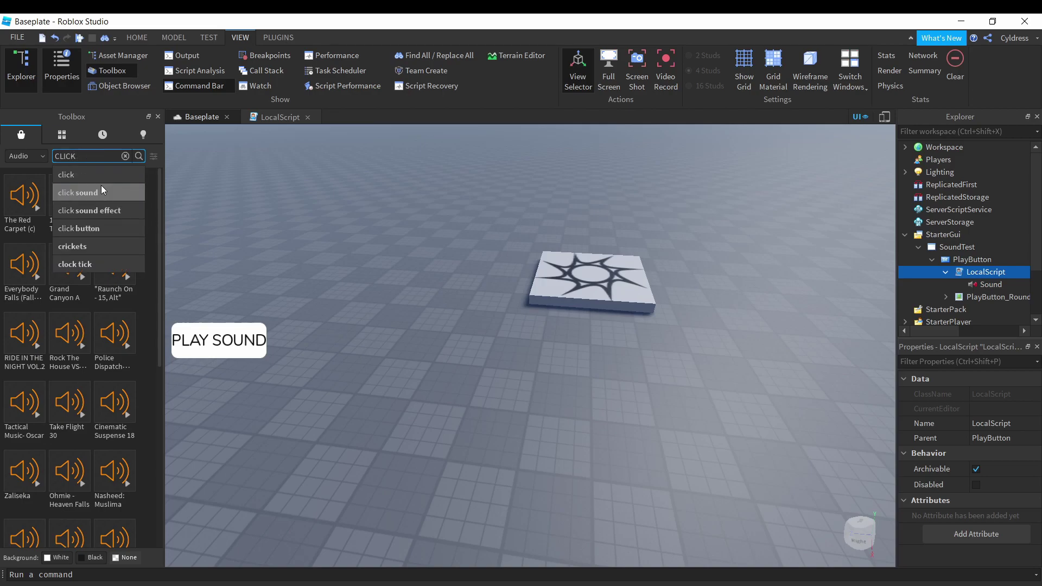
click(87, 175)
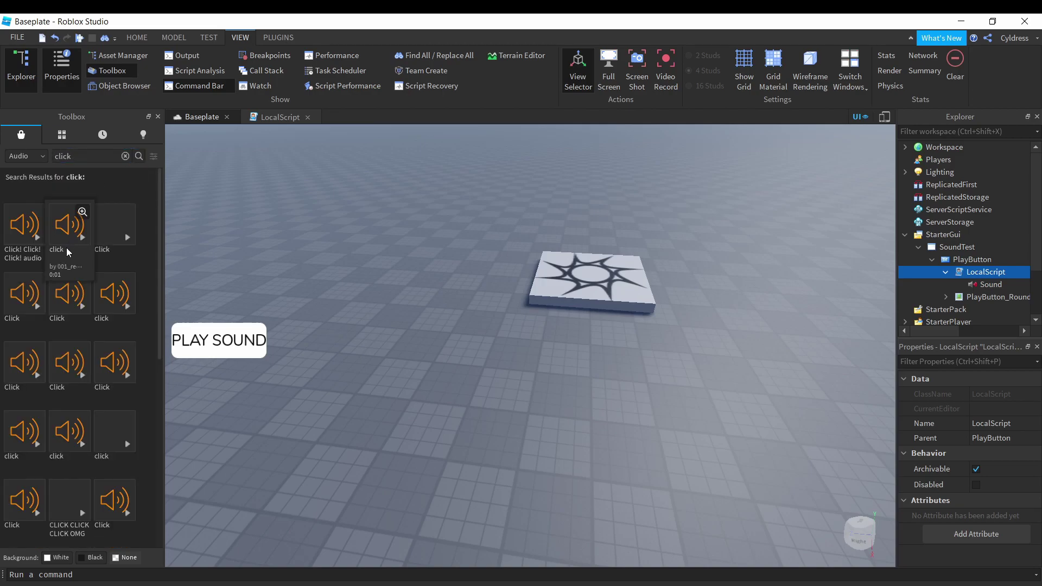
click(83, 240)
click(80, 234)
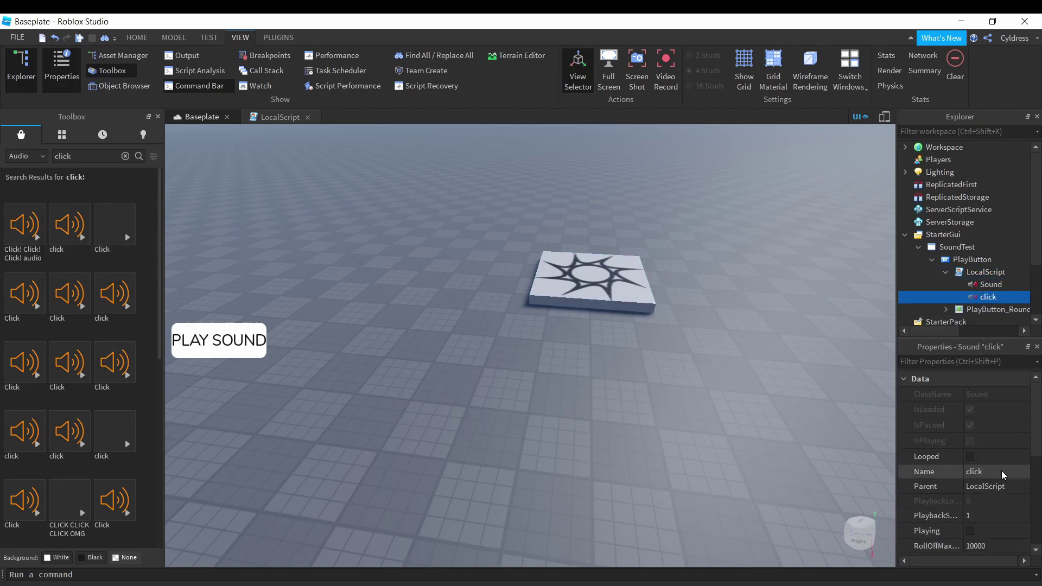
Paste the click audio's asset id into the Sound's SoundId
scroll(993, 467, down, 4)
click(996, 422)
key(ctrl+c)
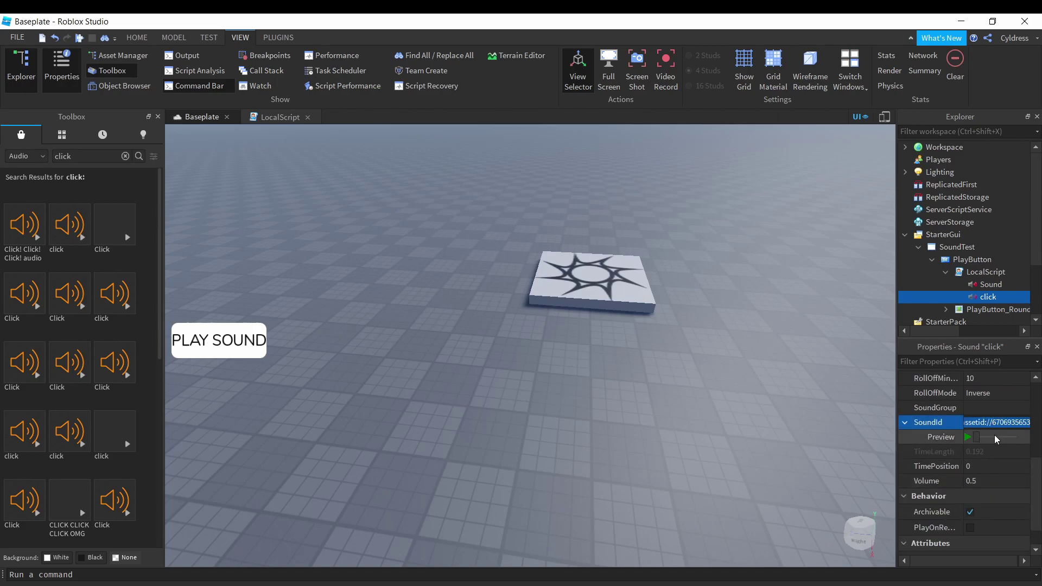
click(991, 284)
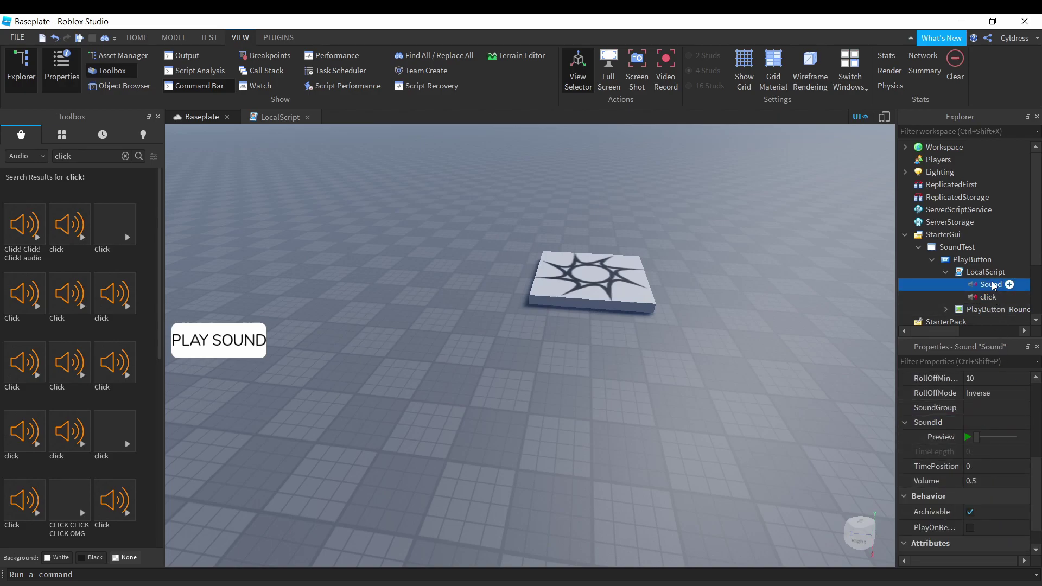
click(991, 423)
key(ctrl+v)
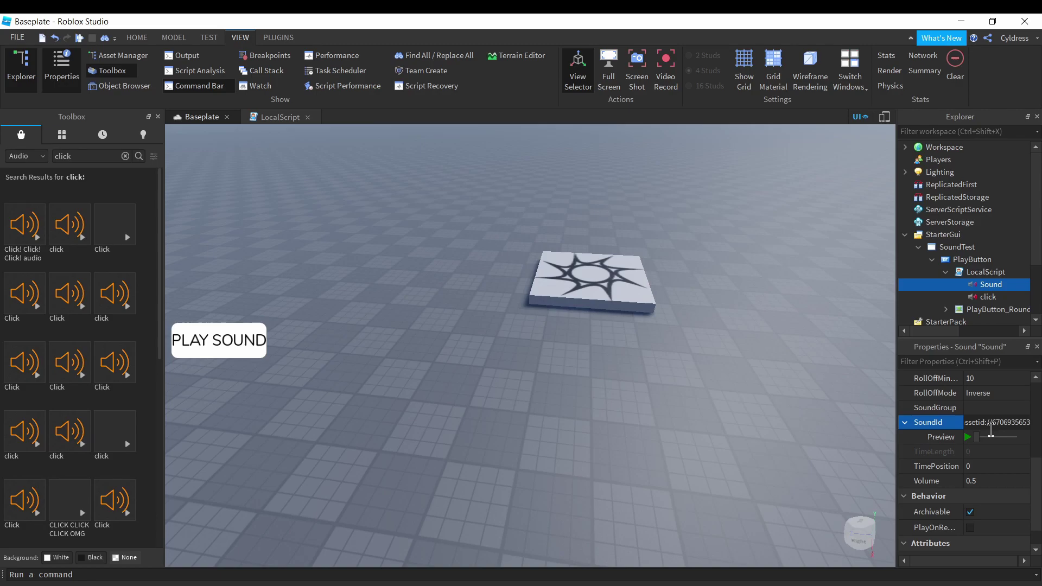
key(Return)
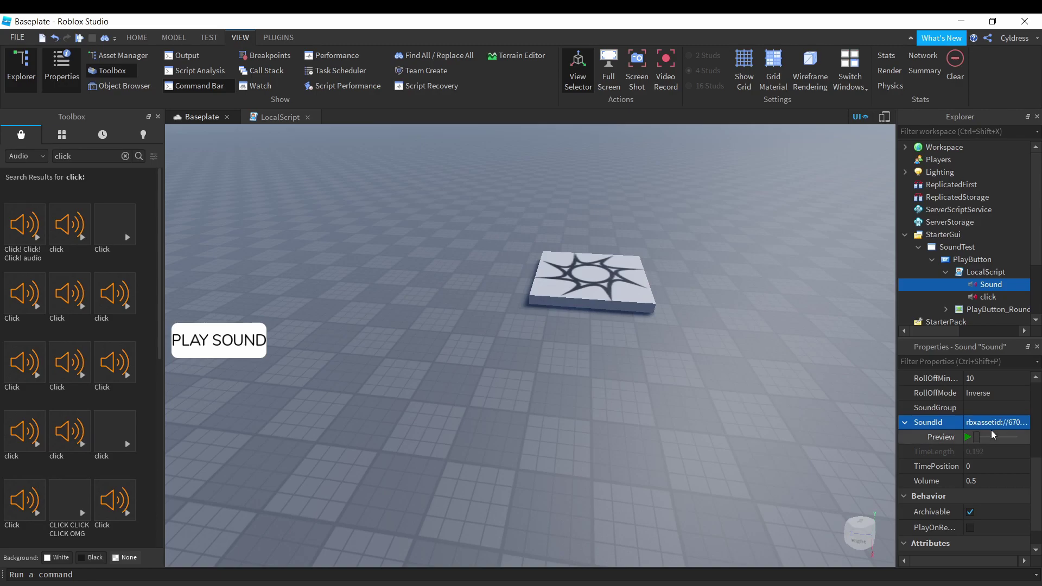
Delete the extra Toolbox click sound
click(987, 297)
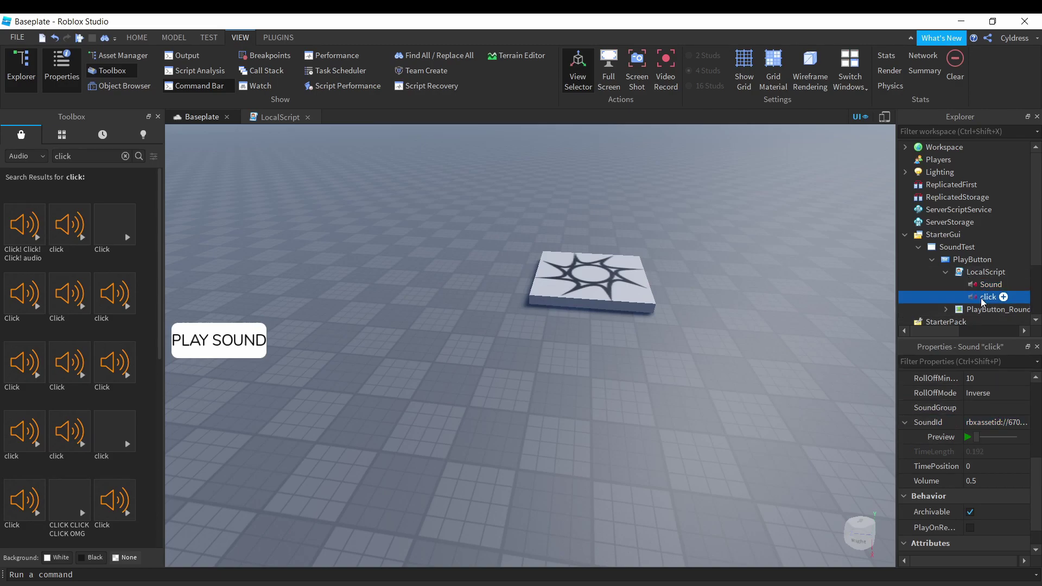
click(966, 437)
mouse_move(64, 226)
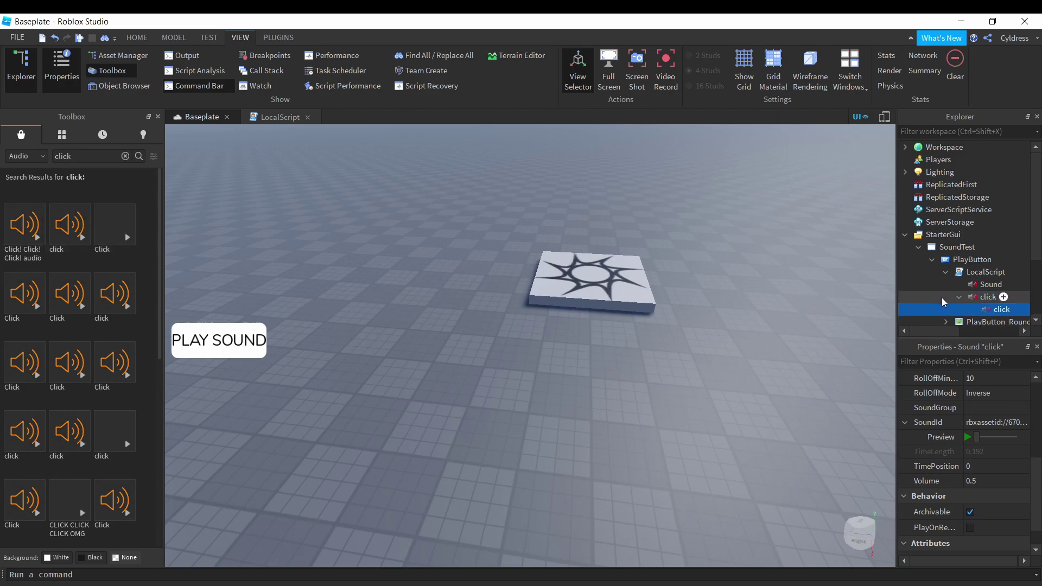
key(Delete)
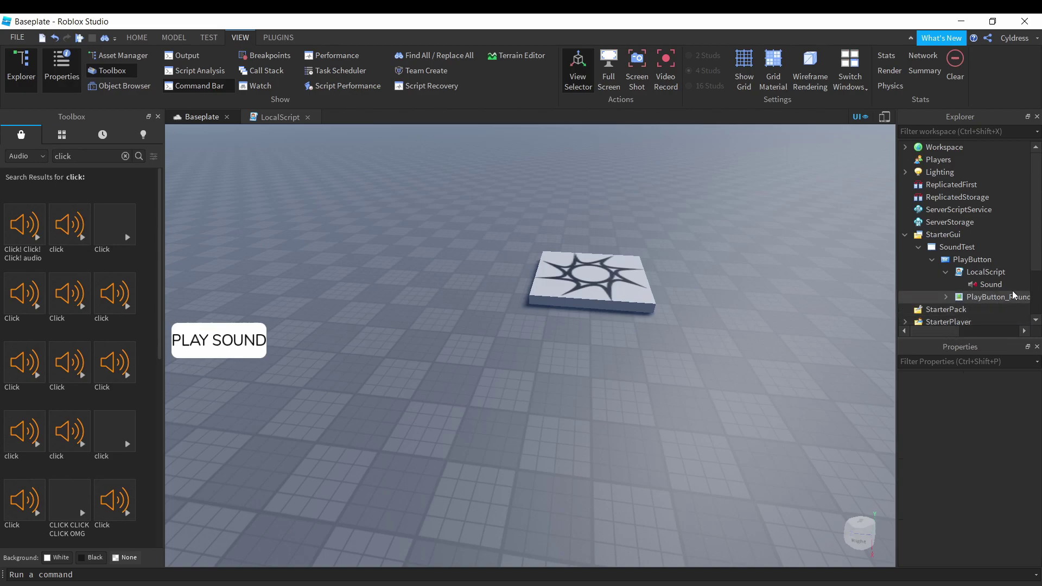
Turn on Playing for the Sound under LocalScript and preview it
click(973, 284)
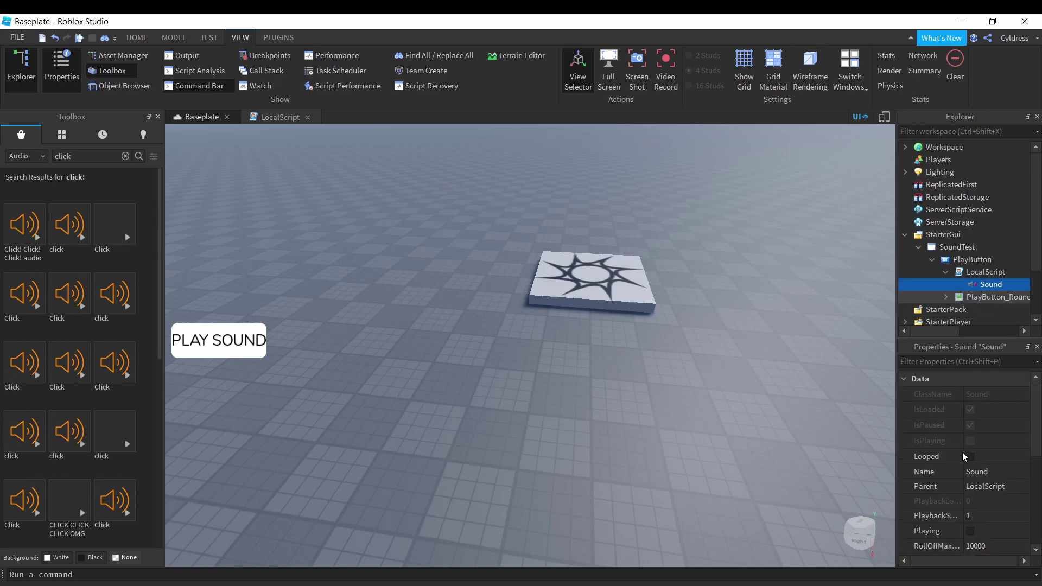
scroll(980, 483, down, 1)
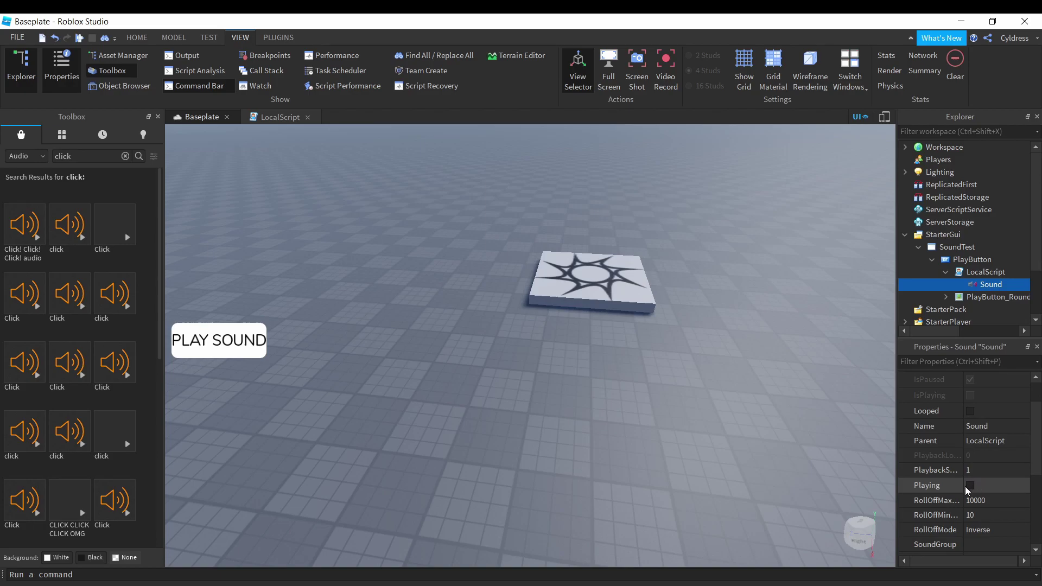
click(969, 486)
scroll(971, 488, down, 2)
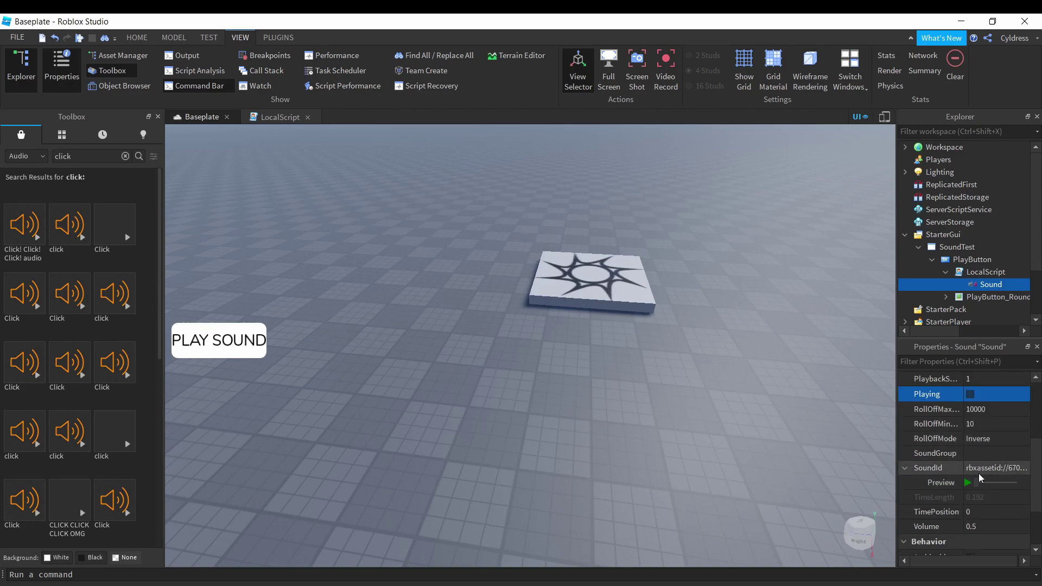
click(968, 483)
click(968, 482)
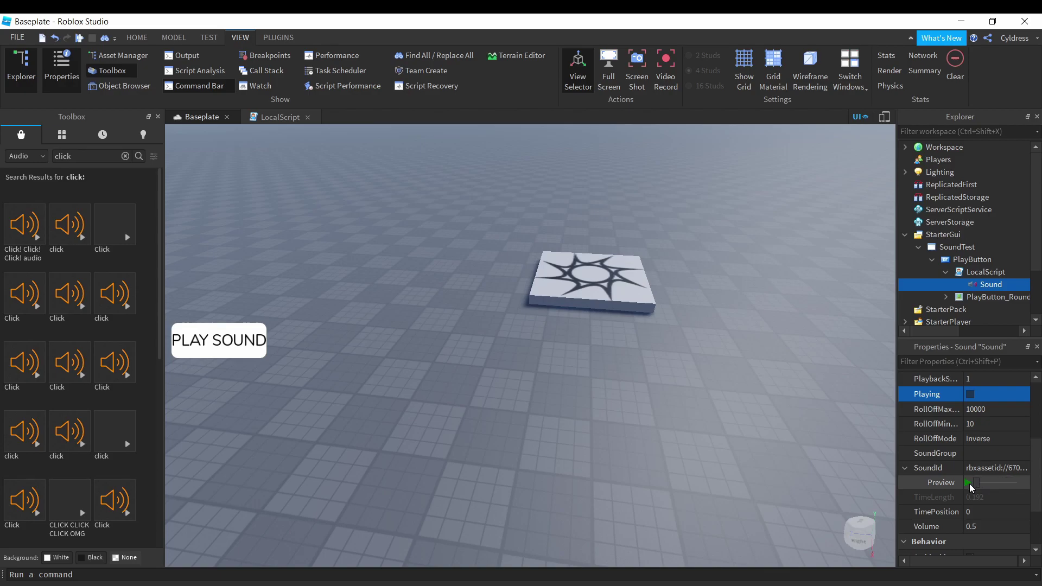
Replace the LocalScript's print line with local PlayButton = script.Parent.Parent
click(158, 116)
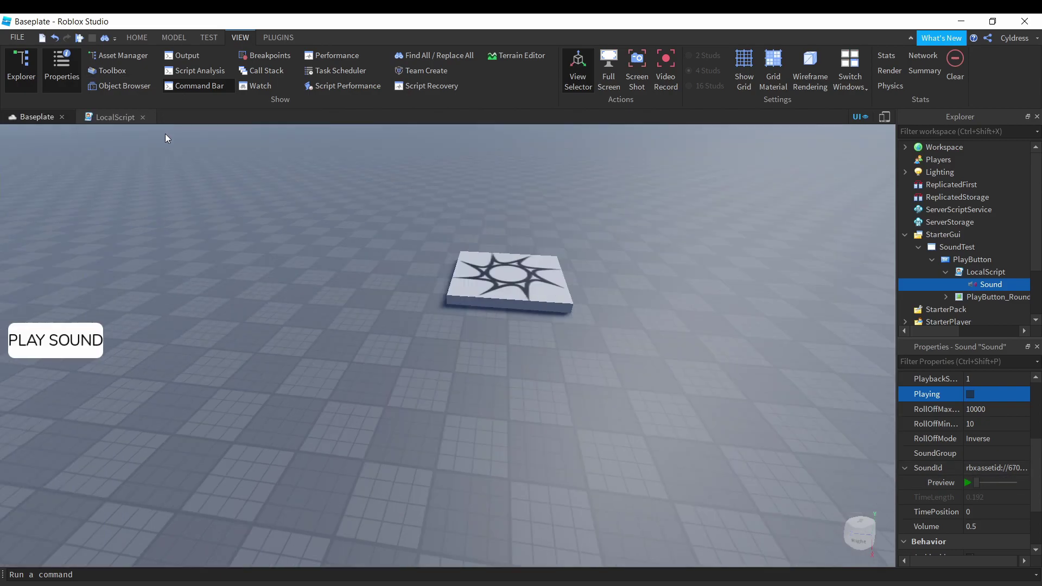
click(112, 119)
key(ctrl+a)
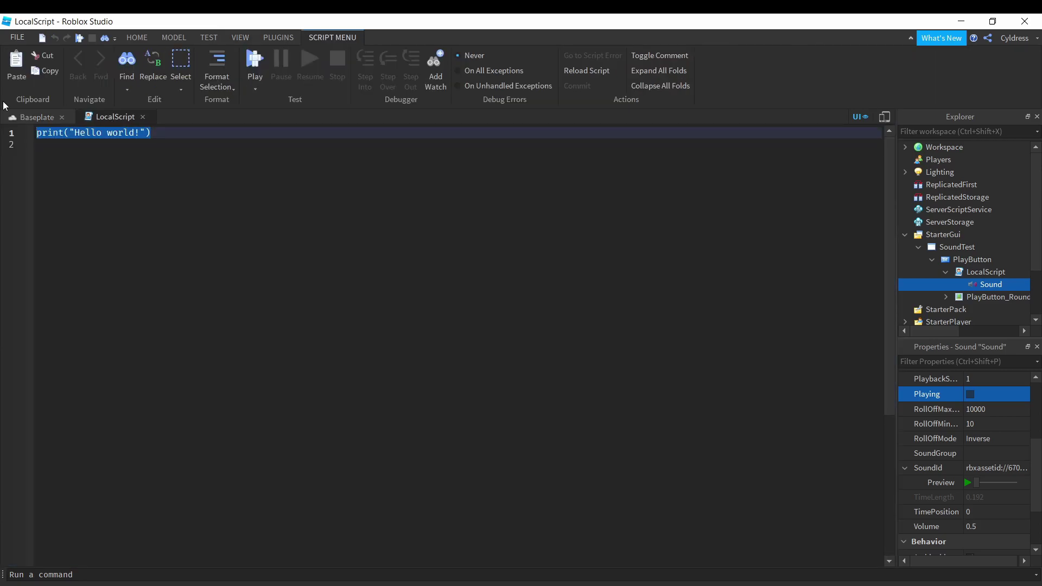
key(BackSpace)
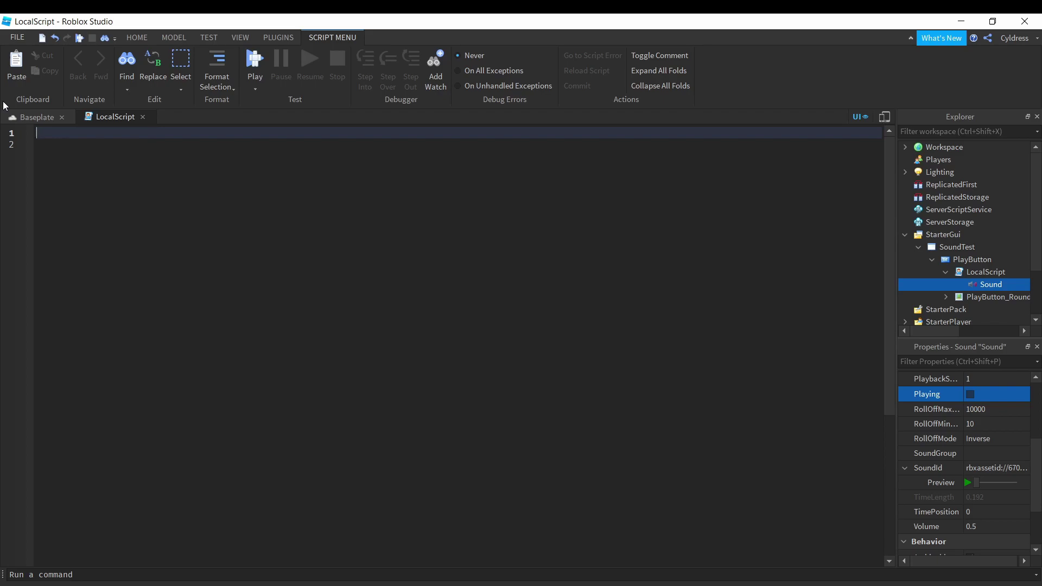
text(Llk)
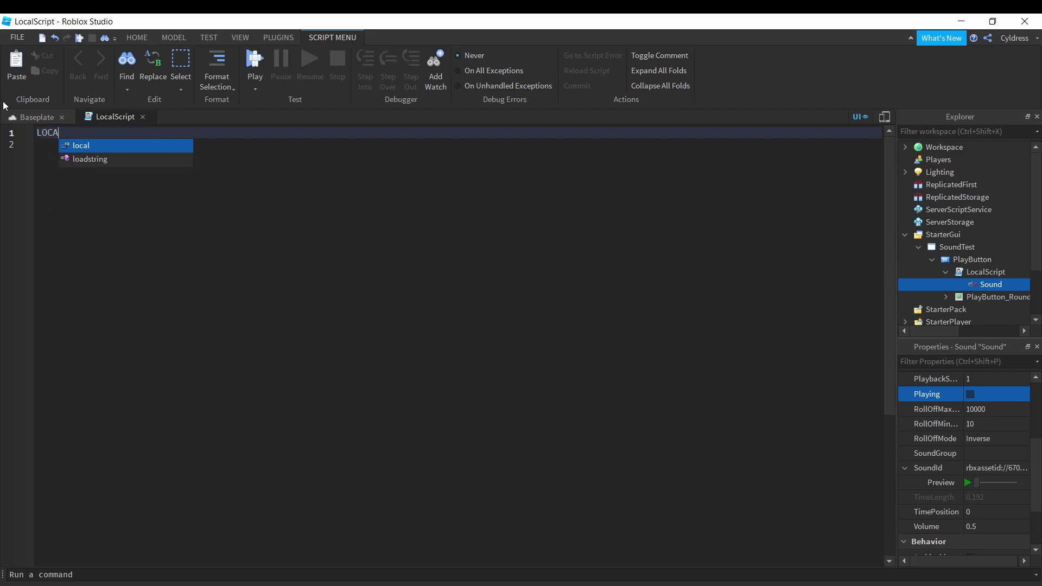
key(BackSpace)
key(BackSpace)
key(BackSpace)
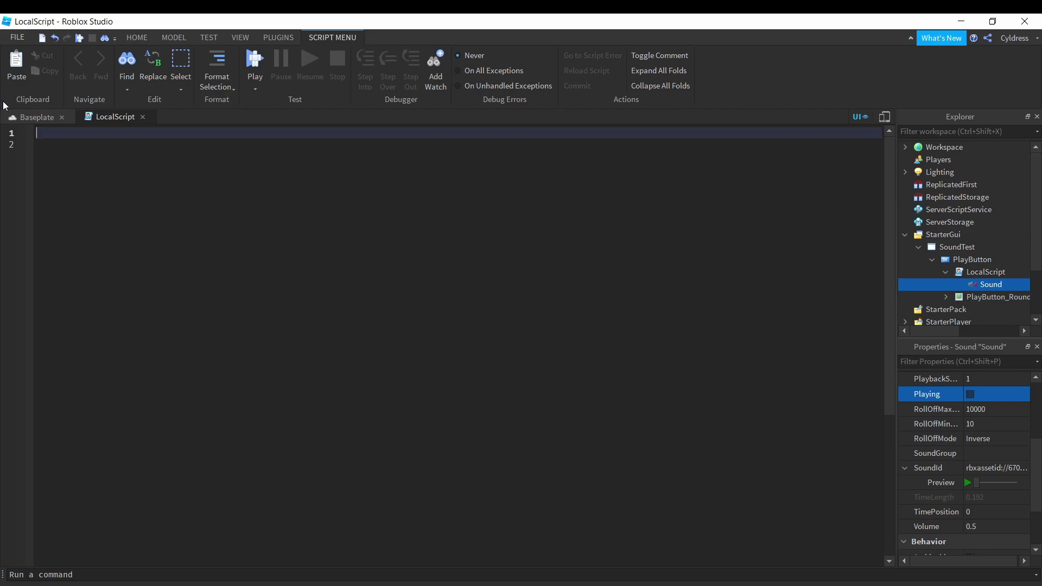
text(local PlayButtto)
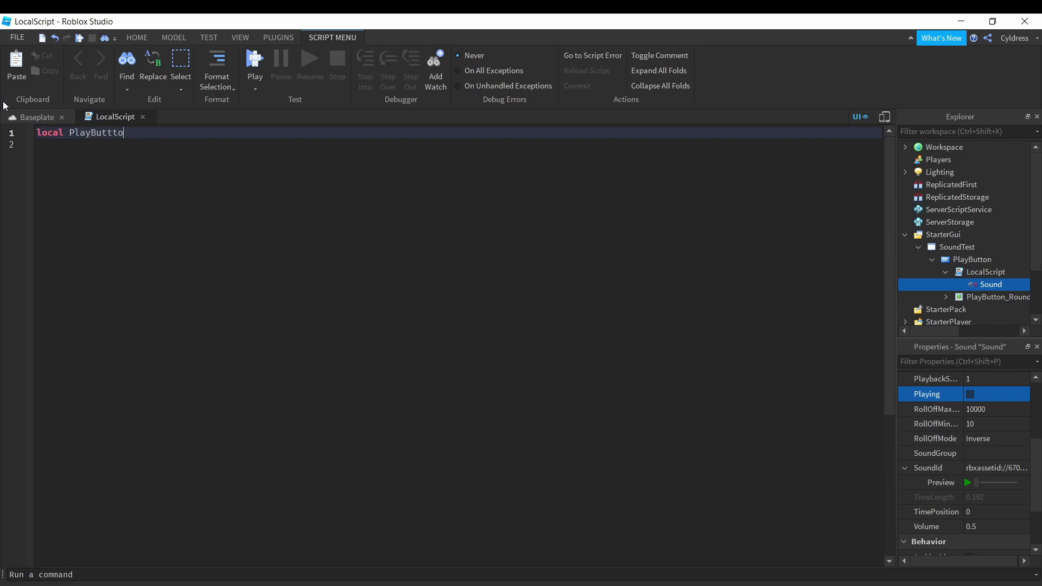
key(BackSpace)
key(BackSpace)
text(on = scri)
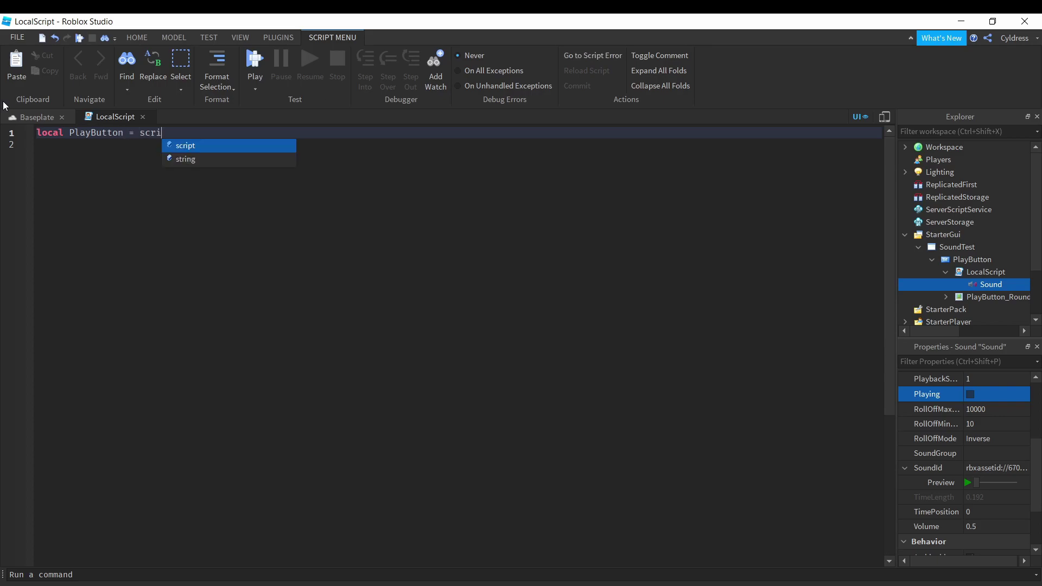
text(pt.Parent)
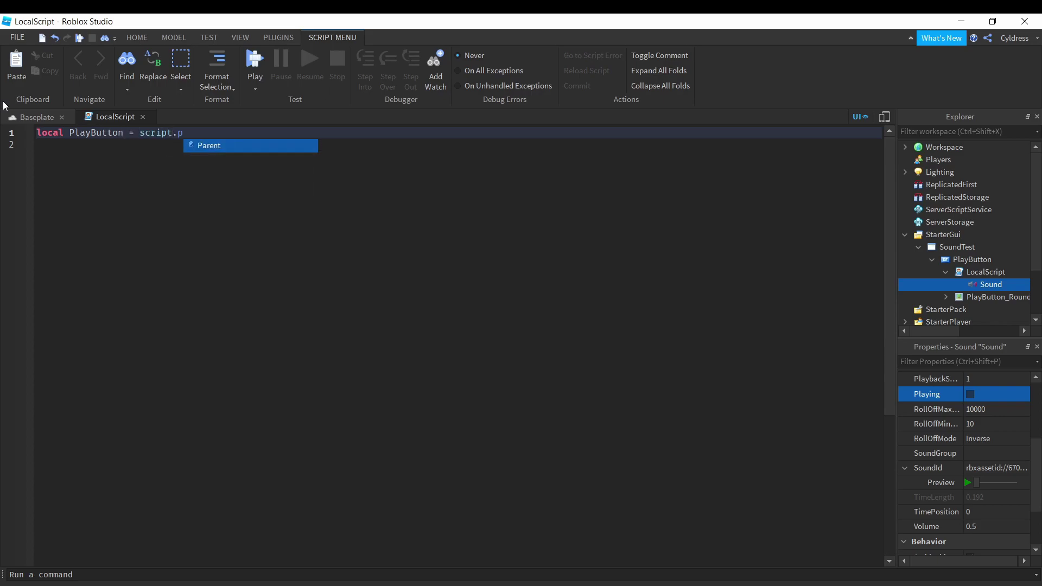
text(.Parent)
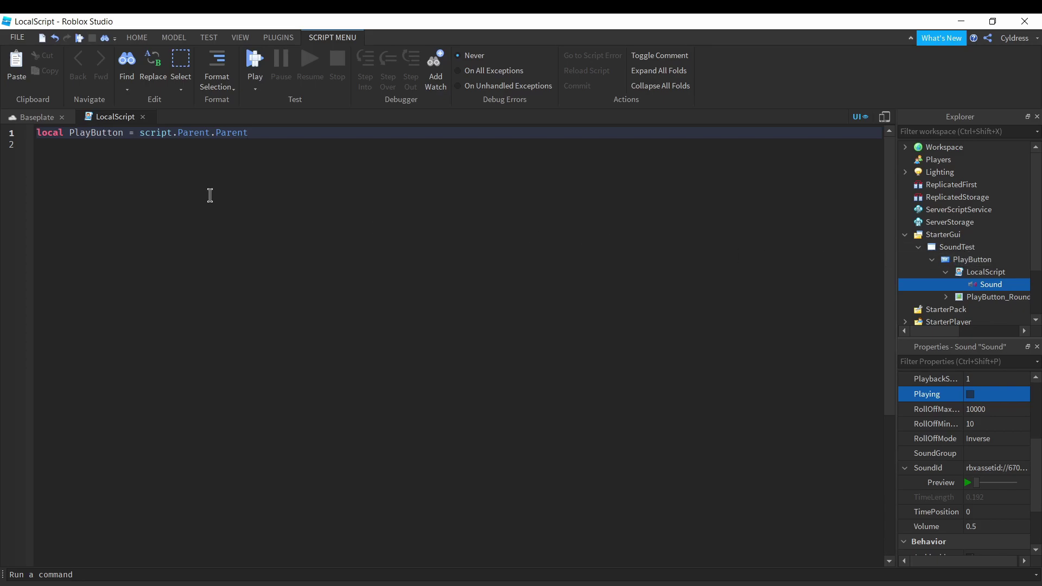
Write line 2 as local Sound = script.Parent.LocalScript.Sound, then add blank lines
click(257, 143)
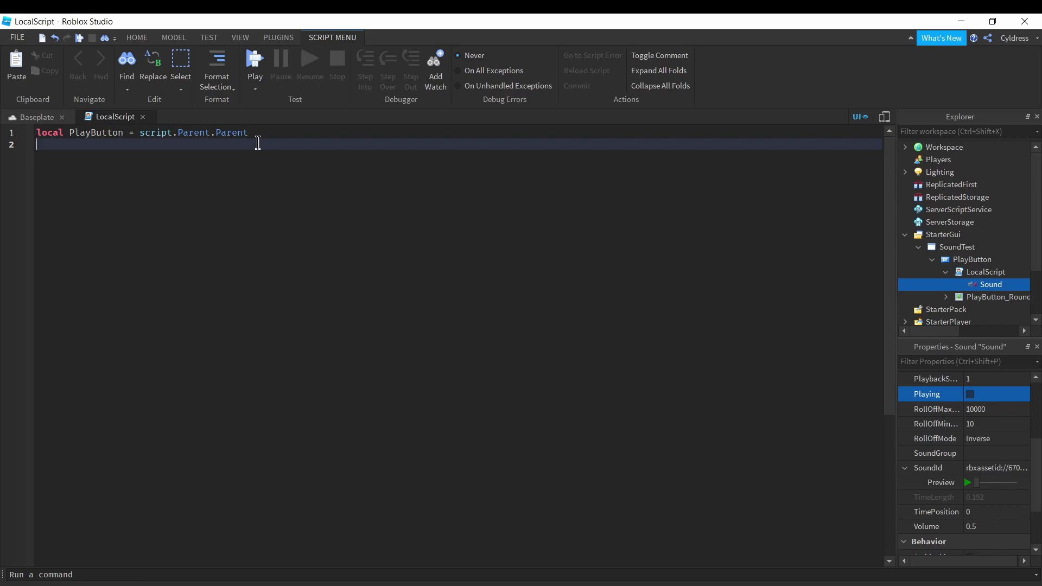
text(local Sound = so)
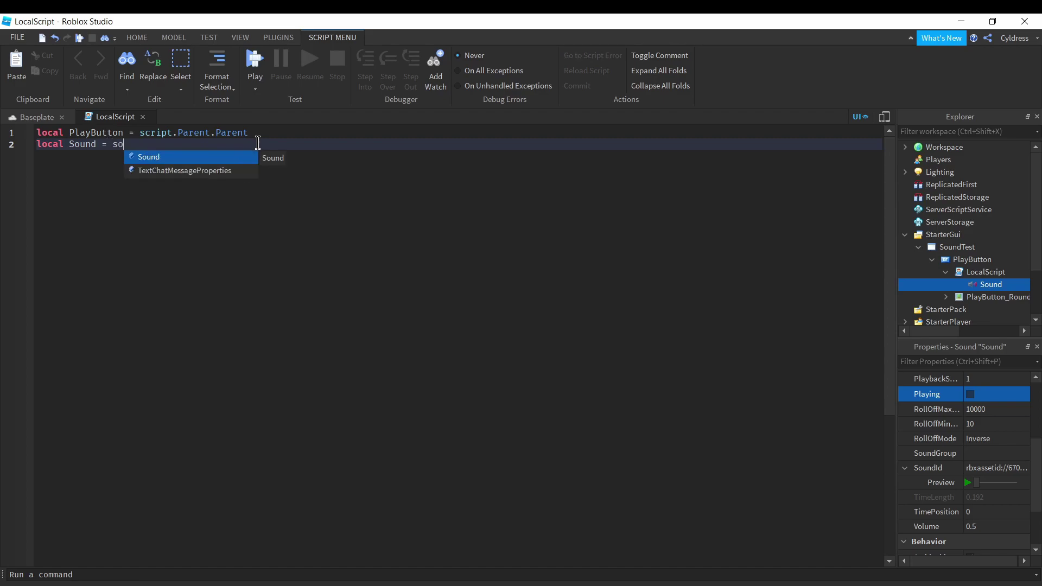
key(BackSpace)
text(cript)
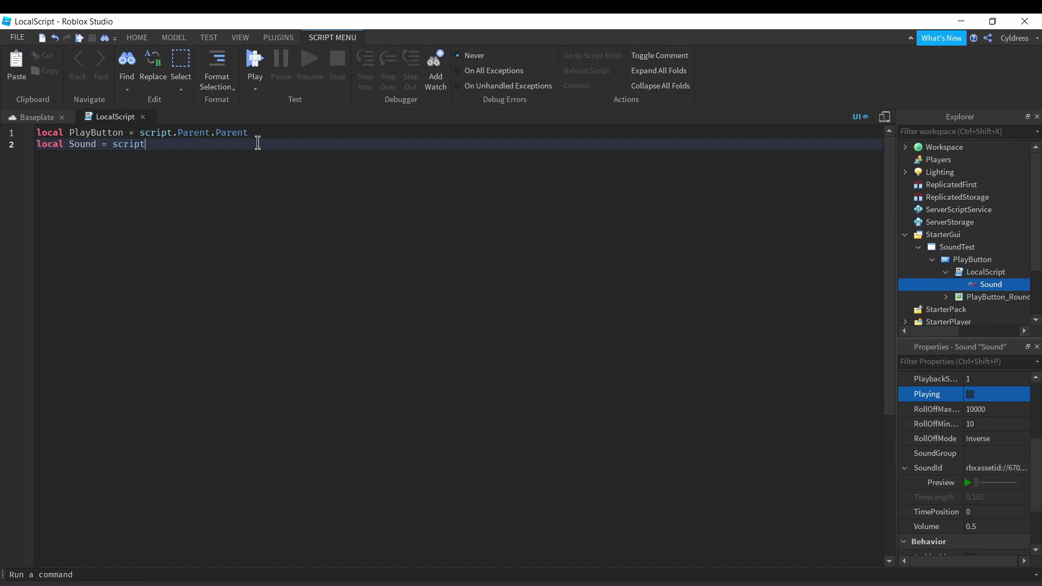
text(.Pa)
key(BackSpace)
key(BackSpace)
key(BackSpace)
key(BackSpace)
key(BackSpace)
key(BackSpace)
key(BackSpace)
key(BackSpace)
key(BackSpace)
key(BackSpace)
text(Sound)
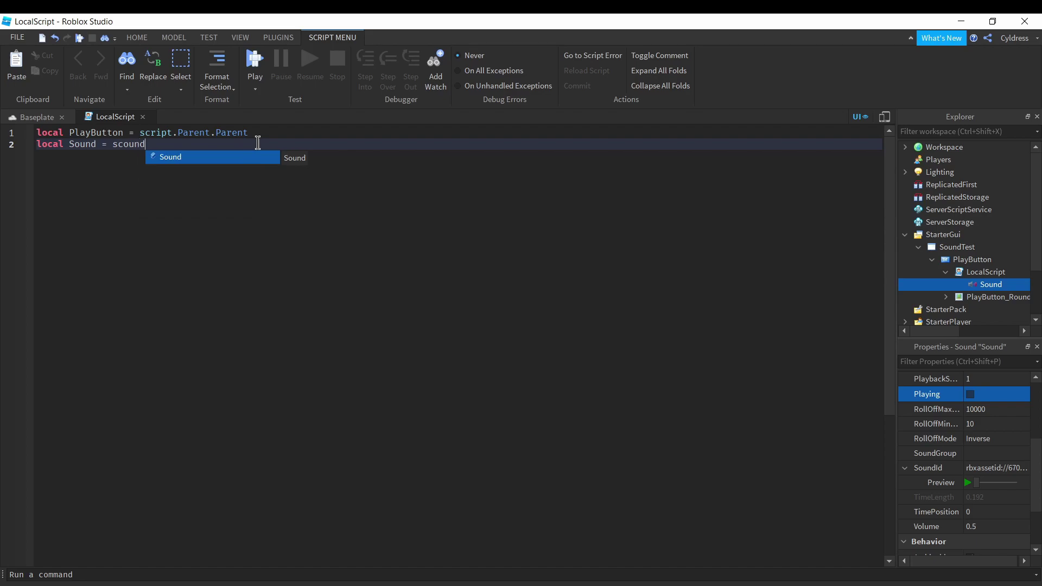
key(BackSpace)
key(BackSpace)
key(BackSpace)
key(BackSpace)
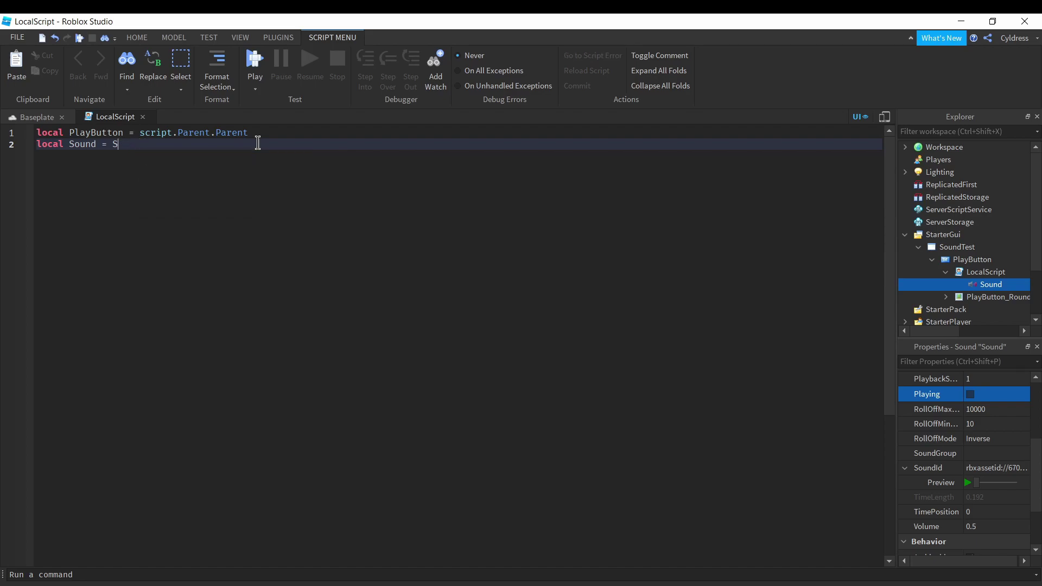
text(sc)
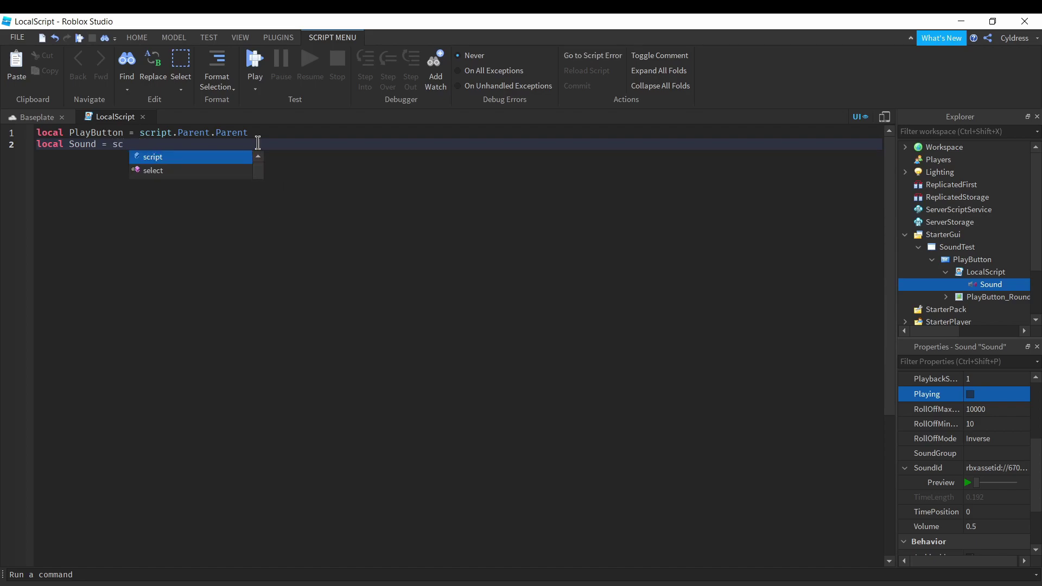
text(ript.Parent)
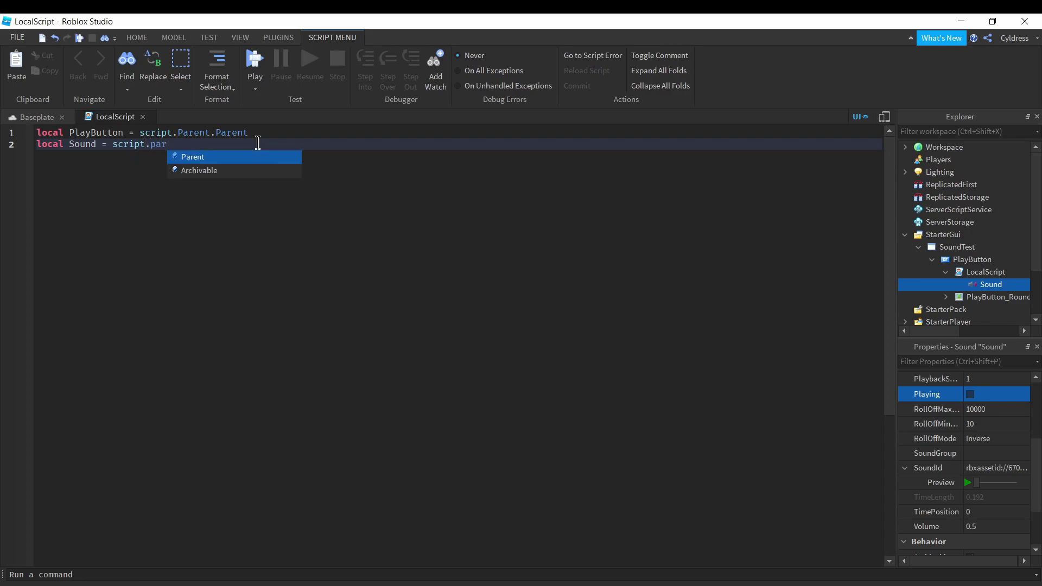
text(.so)
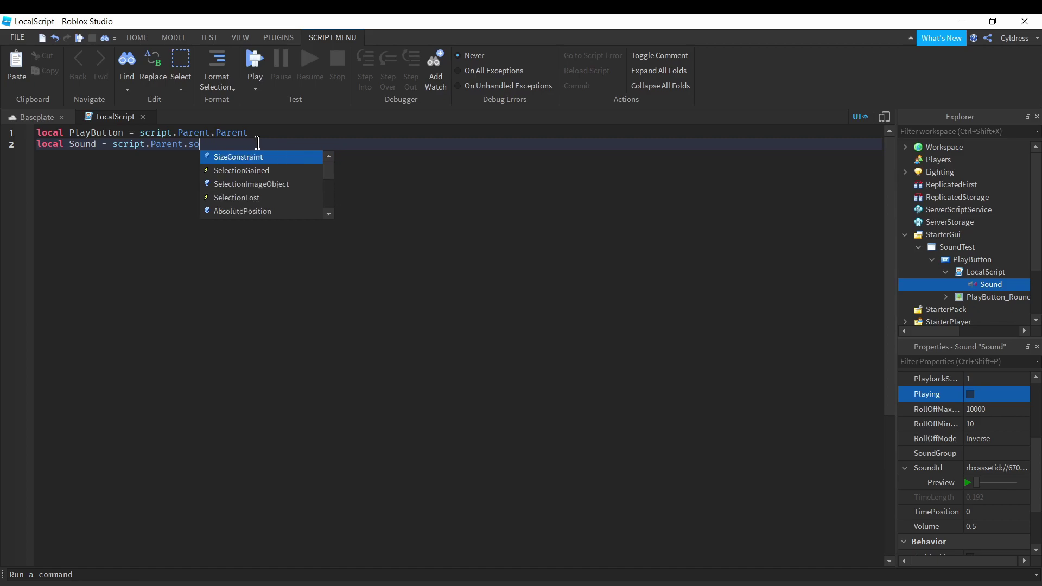
key(BackSpace)
key(BackSpace)
key(BackSpace)
key(BackSpace)
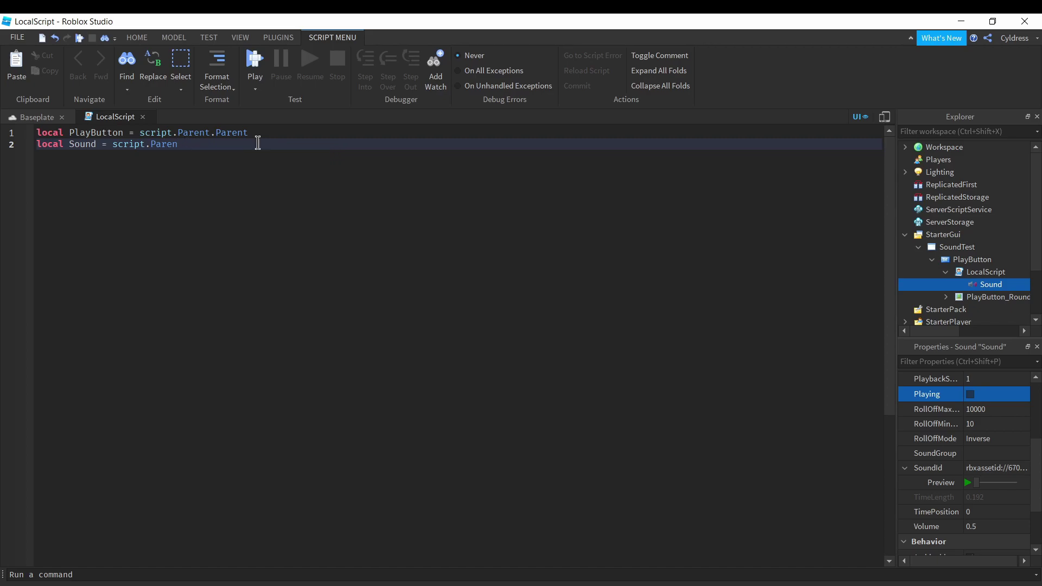
text(t.s)
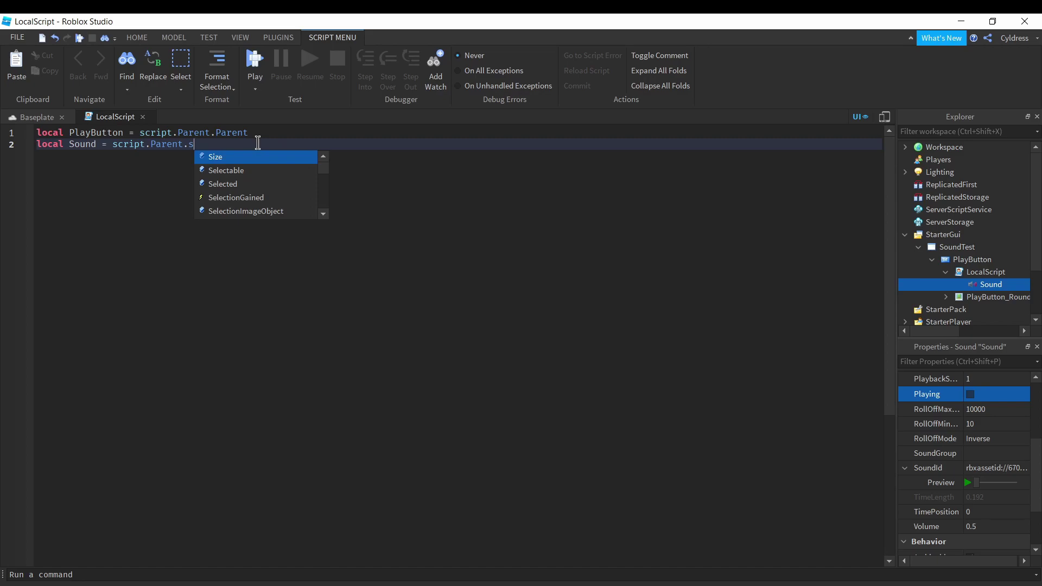
key(BackSpace)
text(loca)
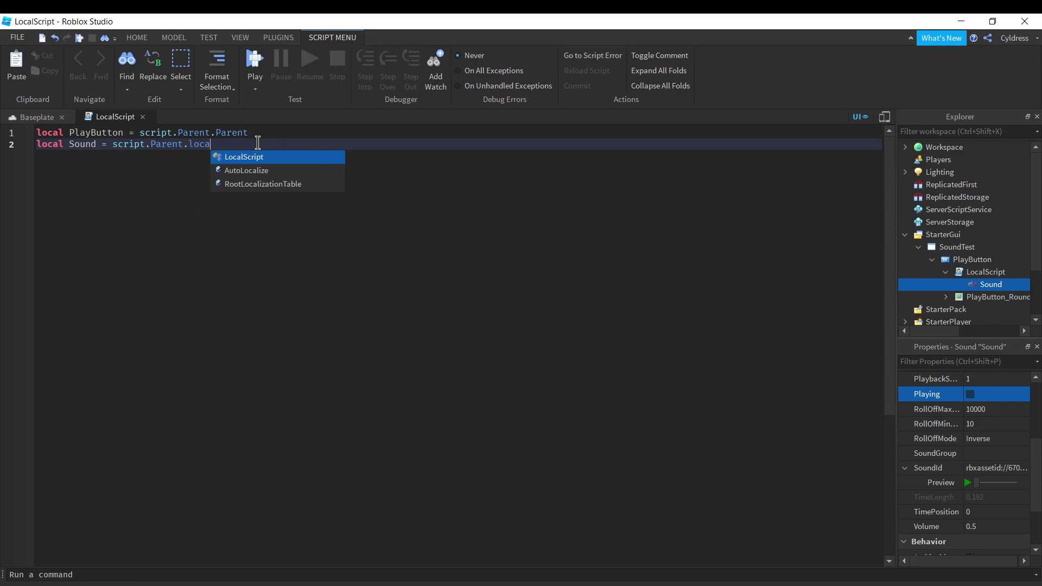
key(Tab)
text(.s)
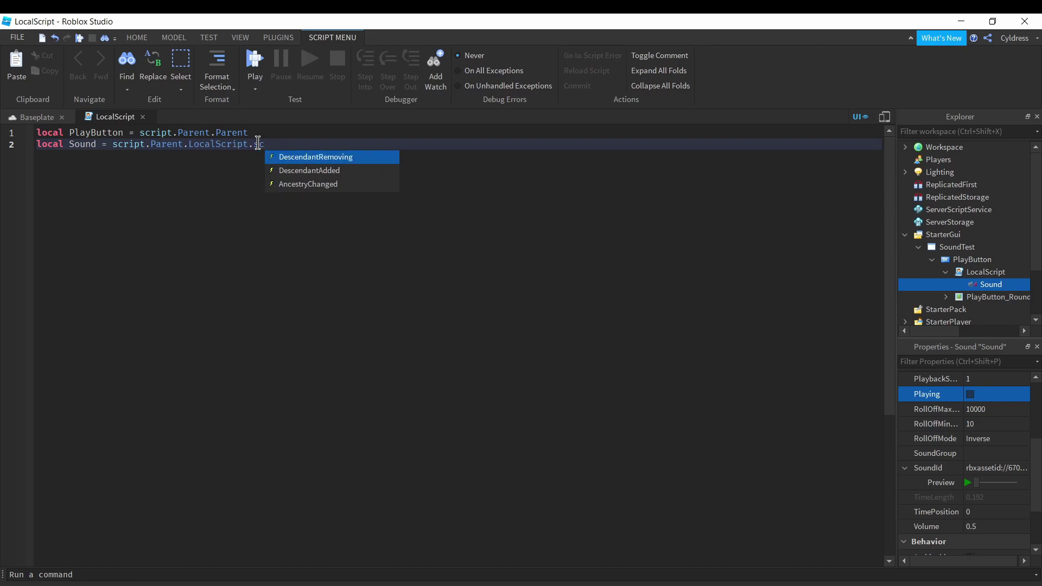
text(c)
key(BackSpace)
key(Tab)
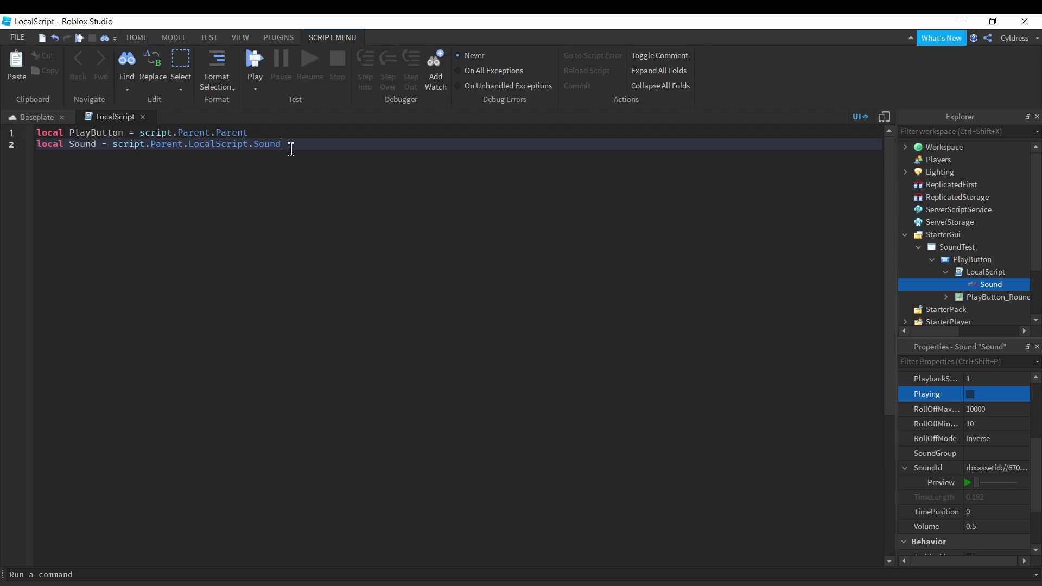
key(Return)
key(Return)
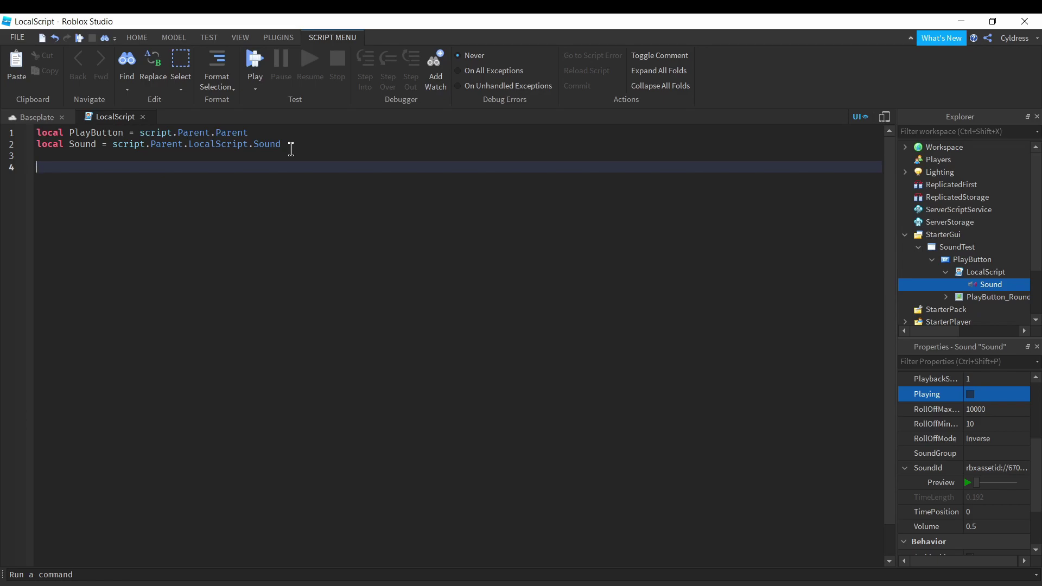
Write PlayButton.MouseButton1Click:Connect(function() with Sound:Play() inside the function body
text(PlayButton.mous)
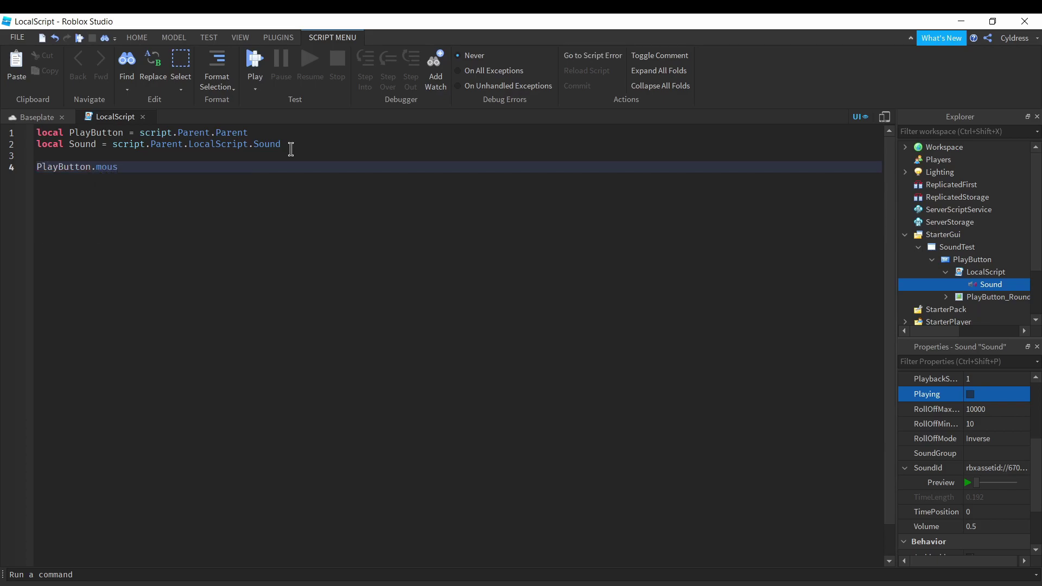
key(BackSpace)
key(BackSpace)
key(BackSpace)
text(m)
key(BackSpace)
text(MN)
text(ou)
text(seButton)
text((function)
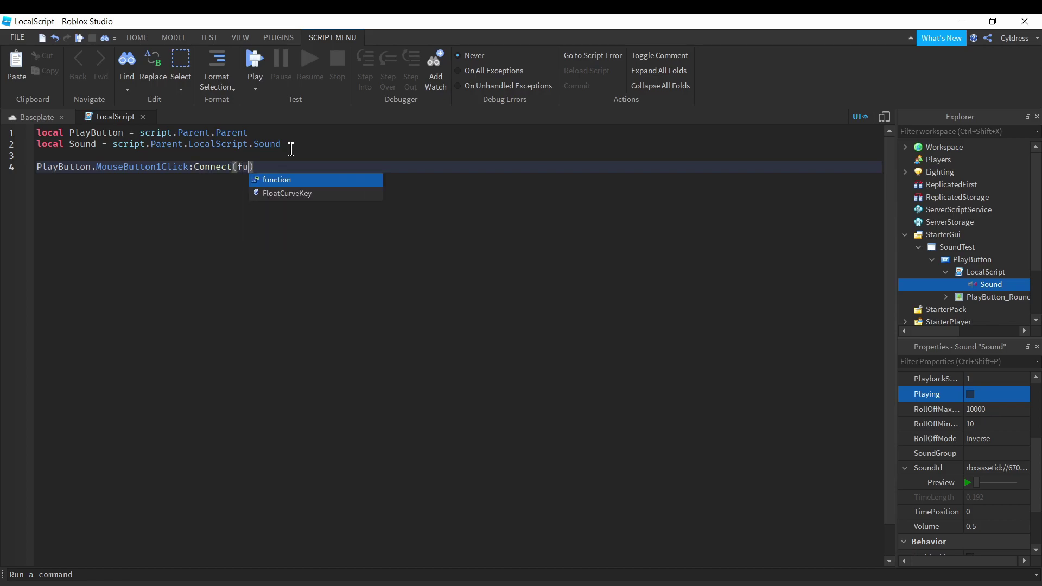
key(End)
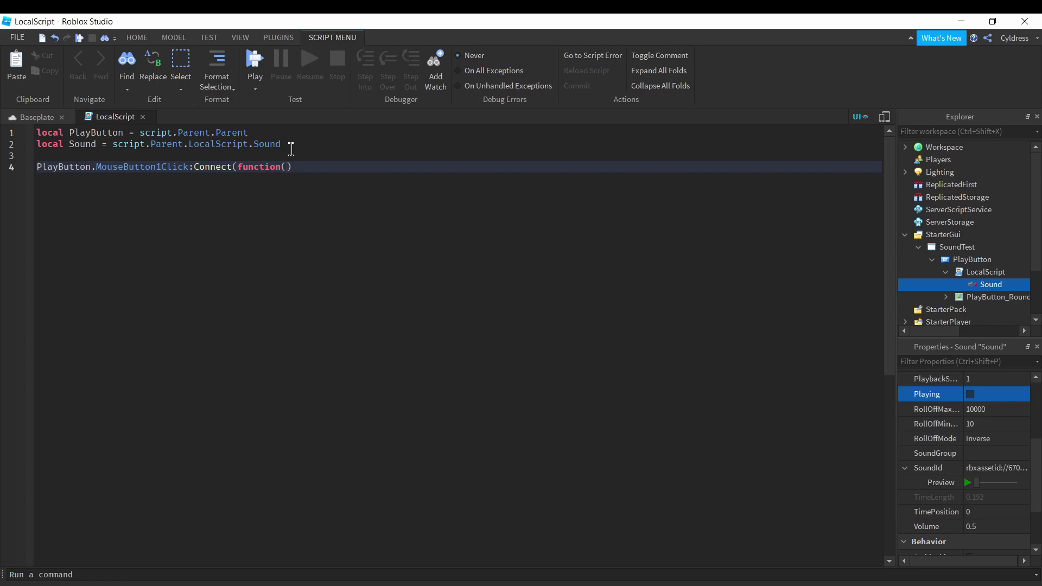
key(Return)
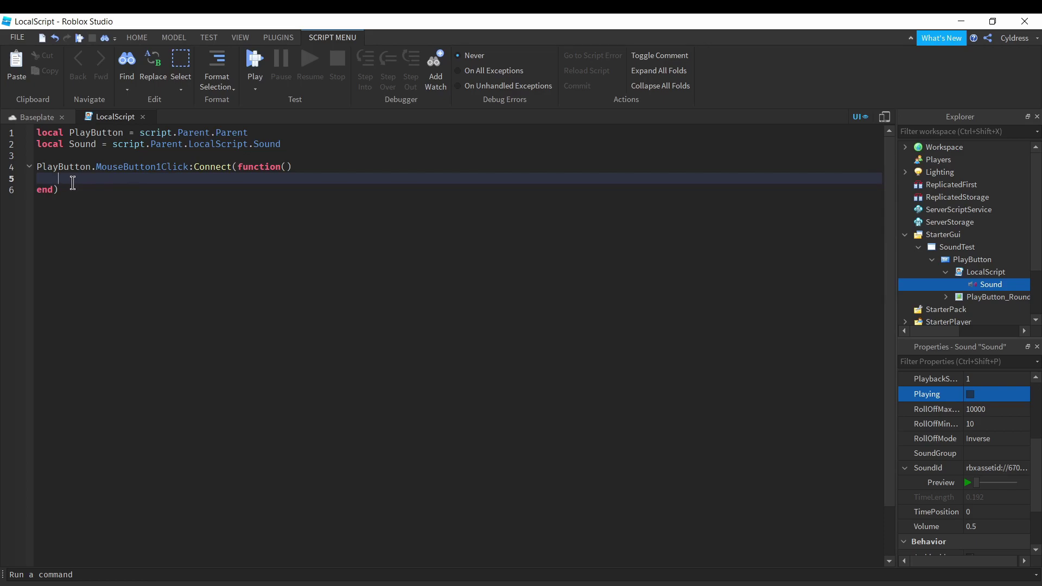
text(Sound:)
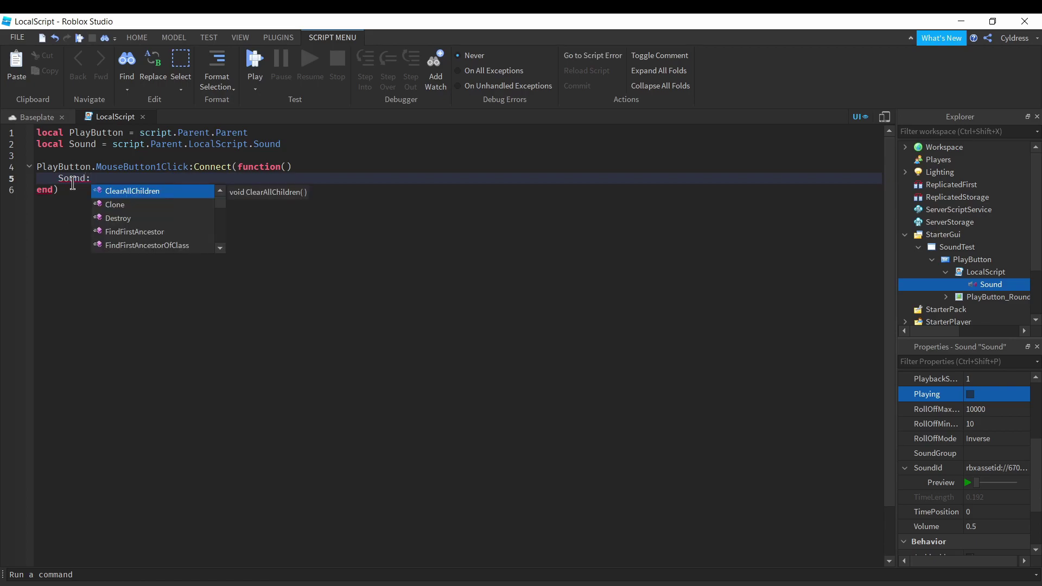
text(()
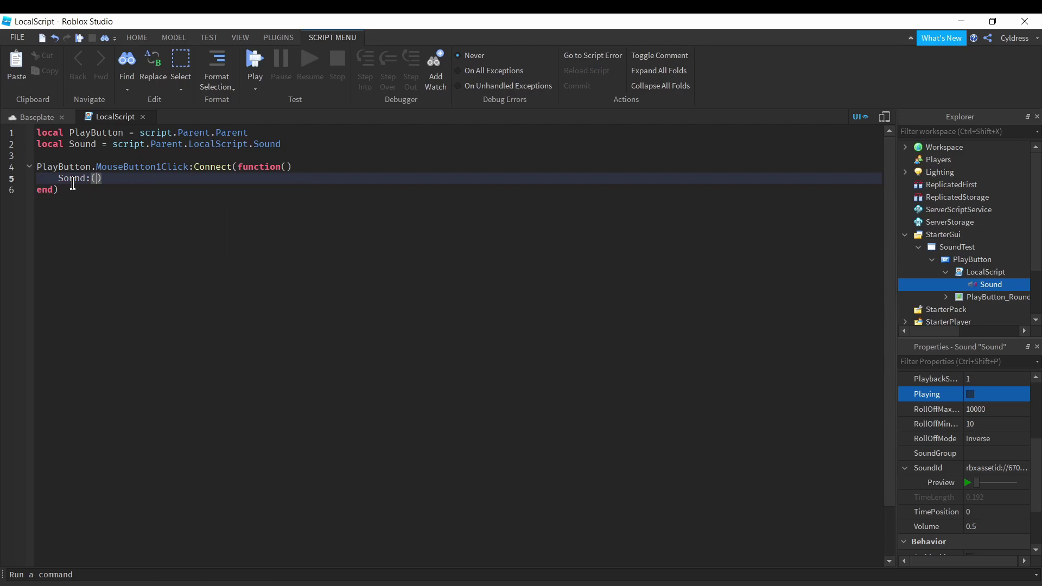
key(BackSpace)
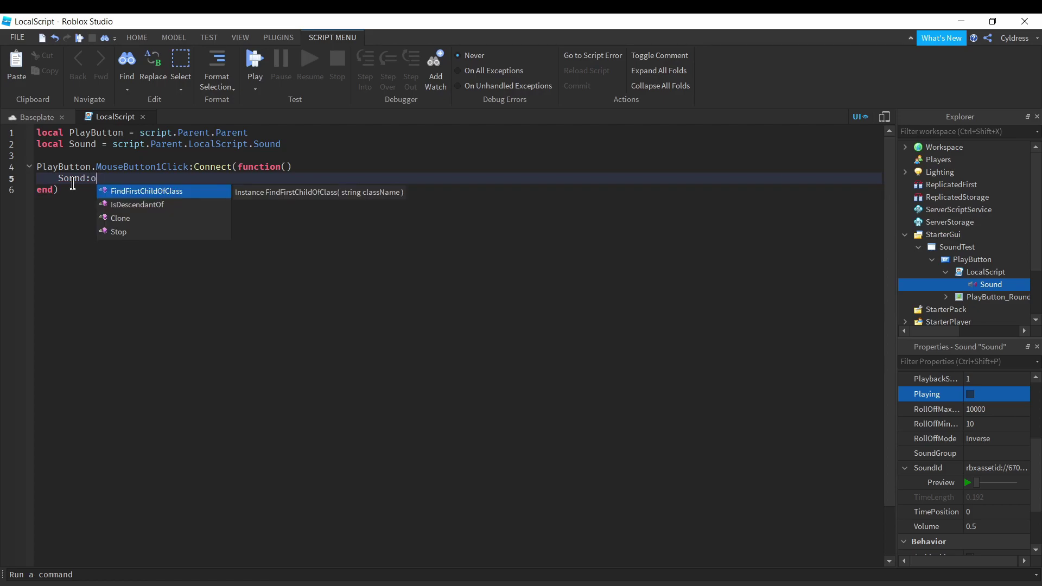
text(Play()
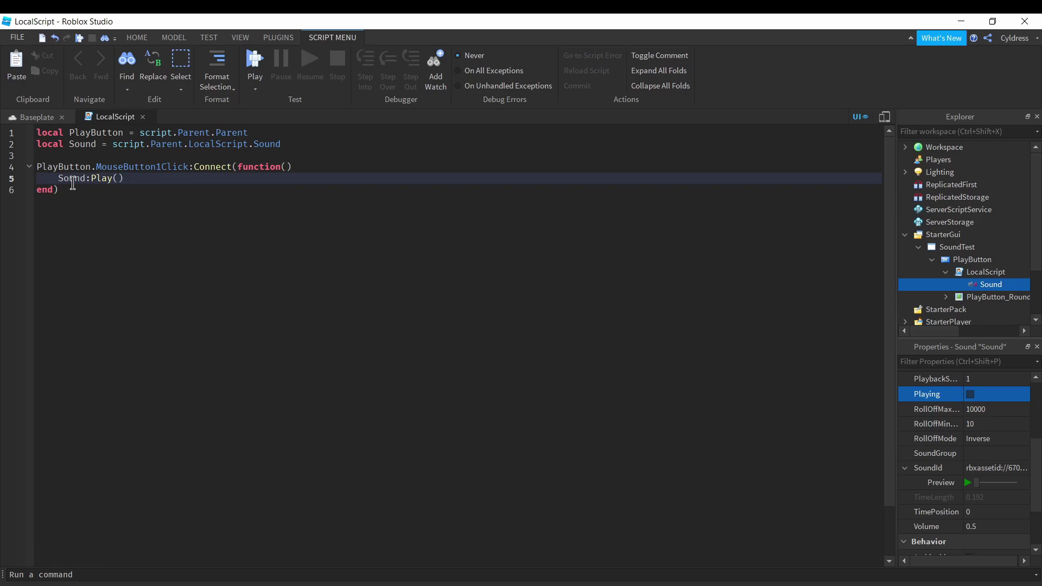
Start a playtest and raise the Volume in the in-game Settings menu
click(255, 60)
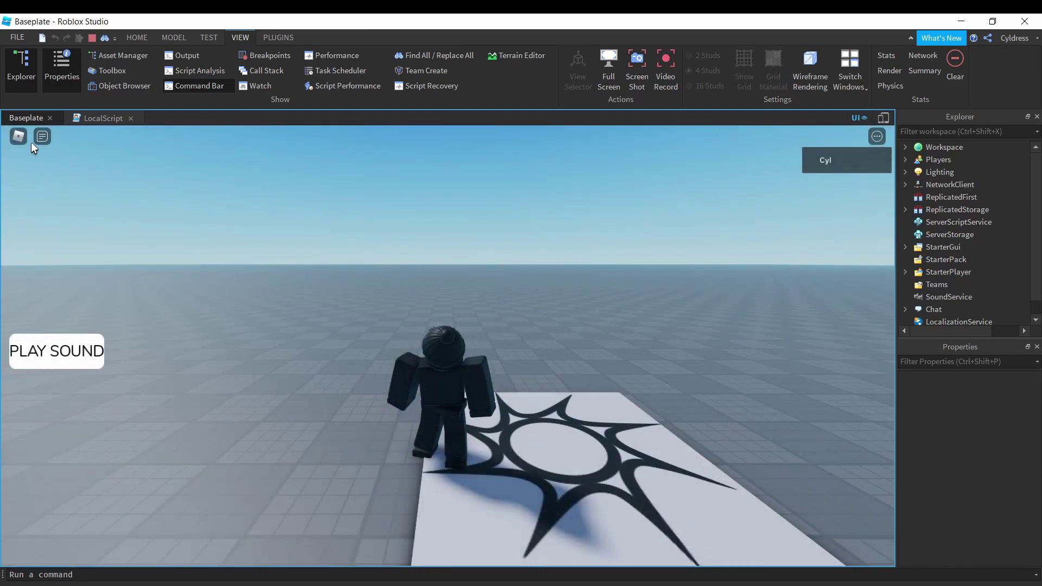
key(Escape)
click(340, 184)
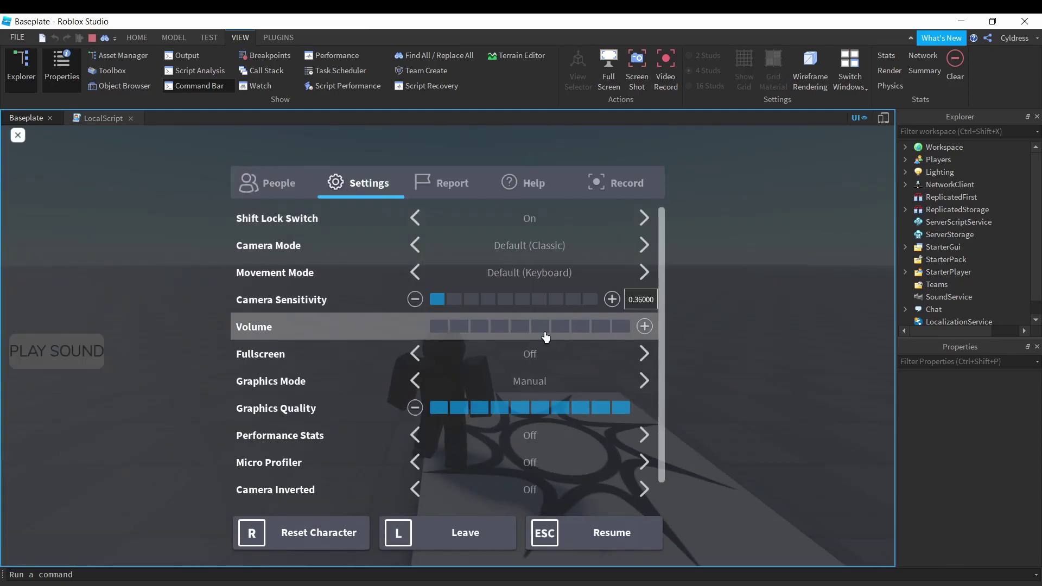
click(577, 327)
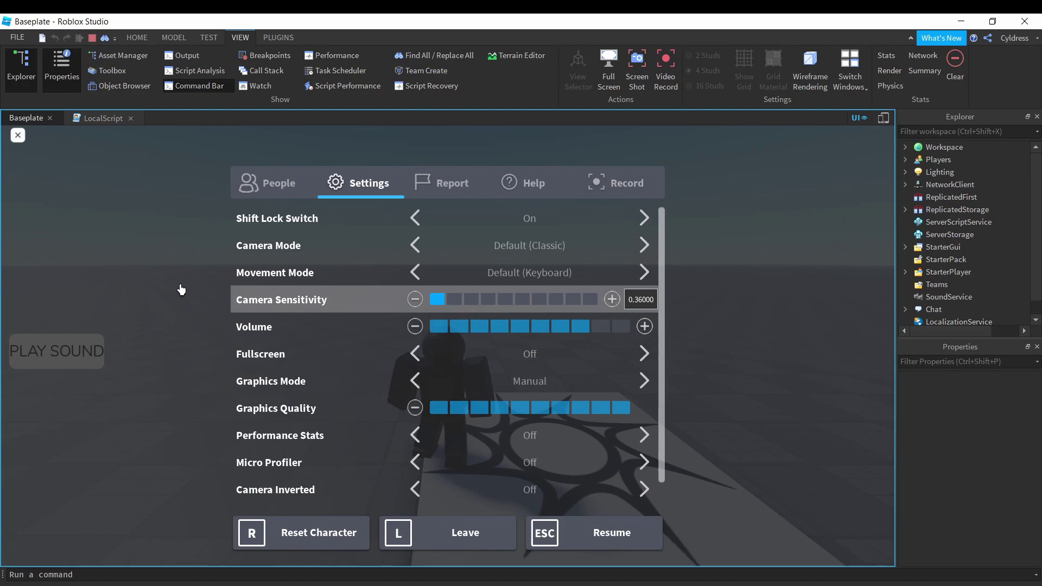
click(18, 136)
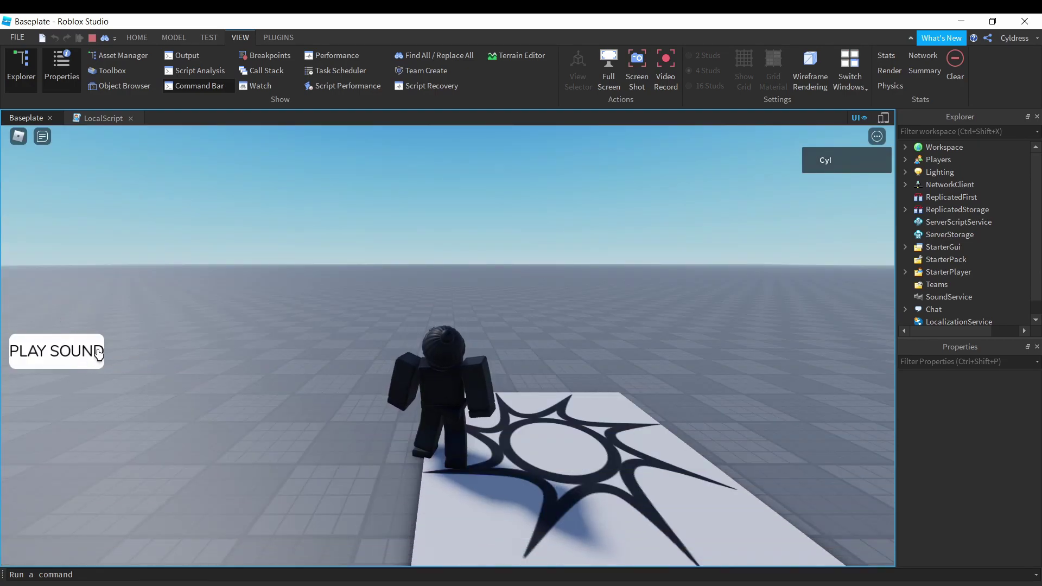
Inspect the MouseButton1Click error in Output and jump to the offending script line
click(190, 58)
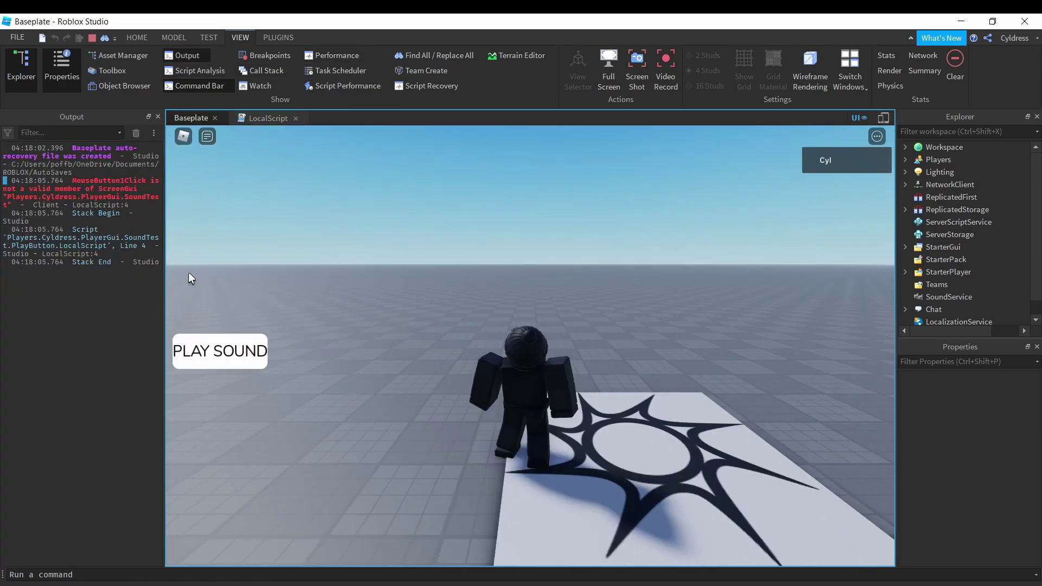
click(94, 184)
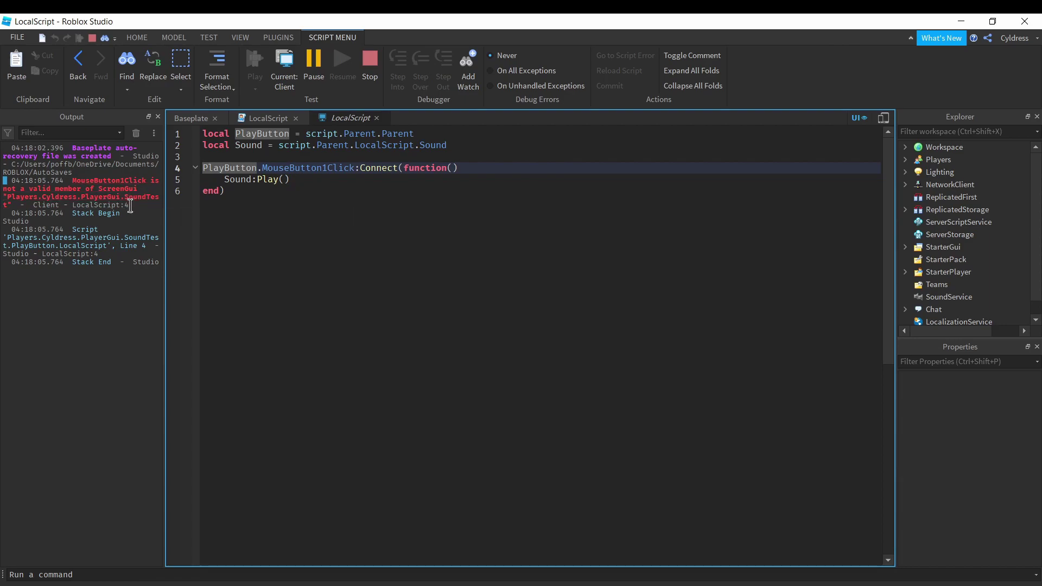
click(209, 117)
click(246, 119)
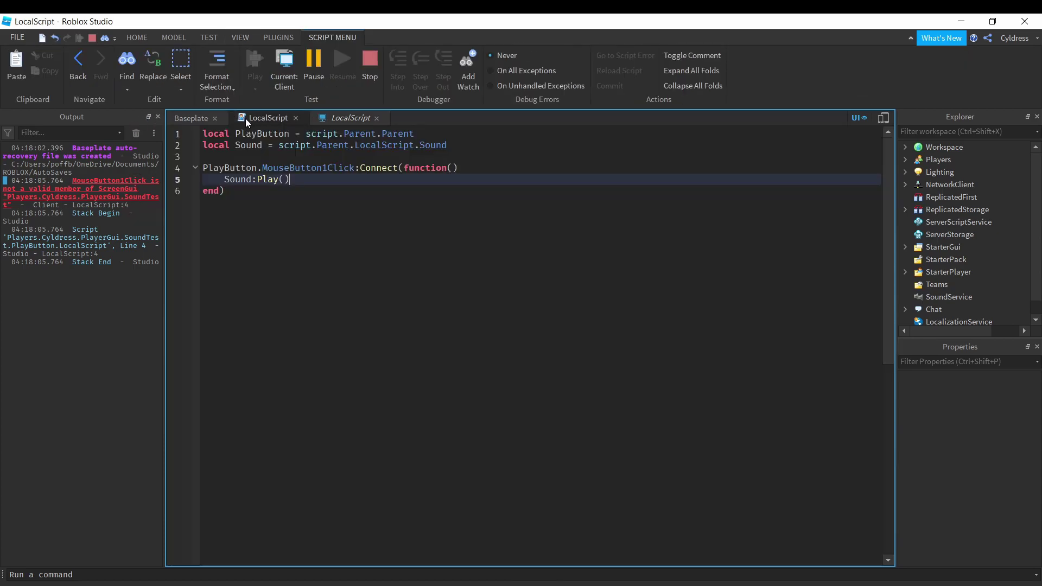
click(158, 116)
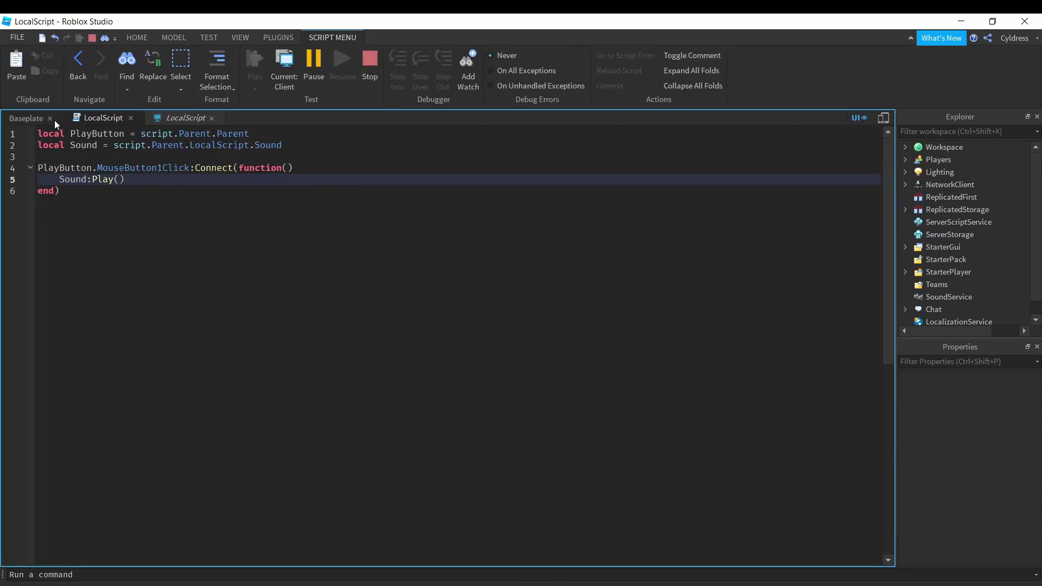
Stop the playtest and change line 1 so PlayButton equals script.Parent instead of script.Parent.Parent
click(19, 119)
click(179, 37)
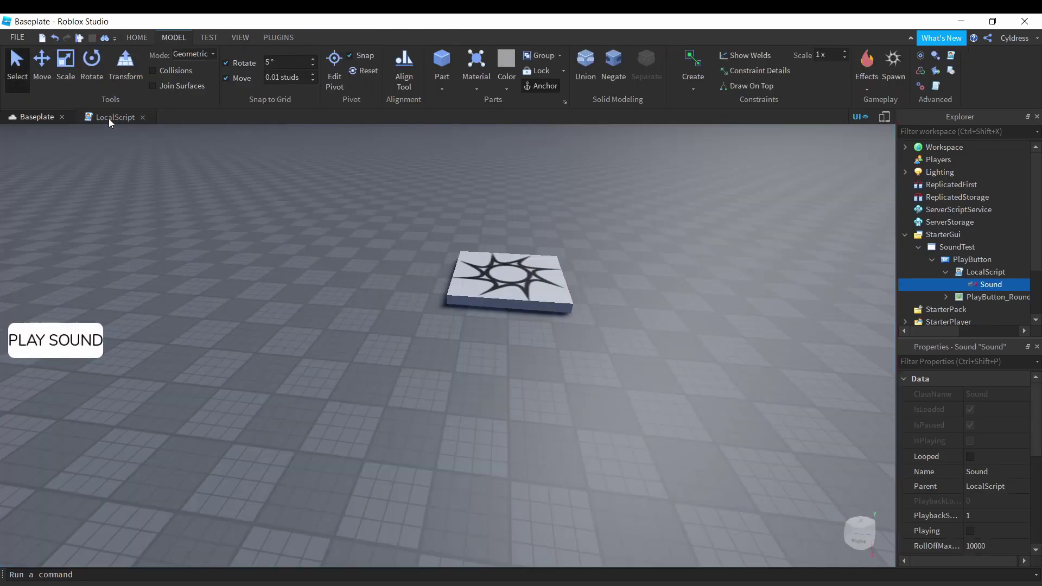
click(108, 118)
click(253, 132)
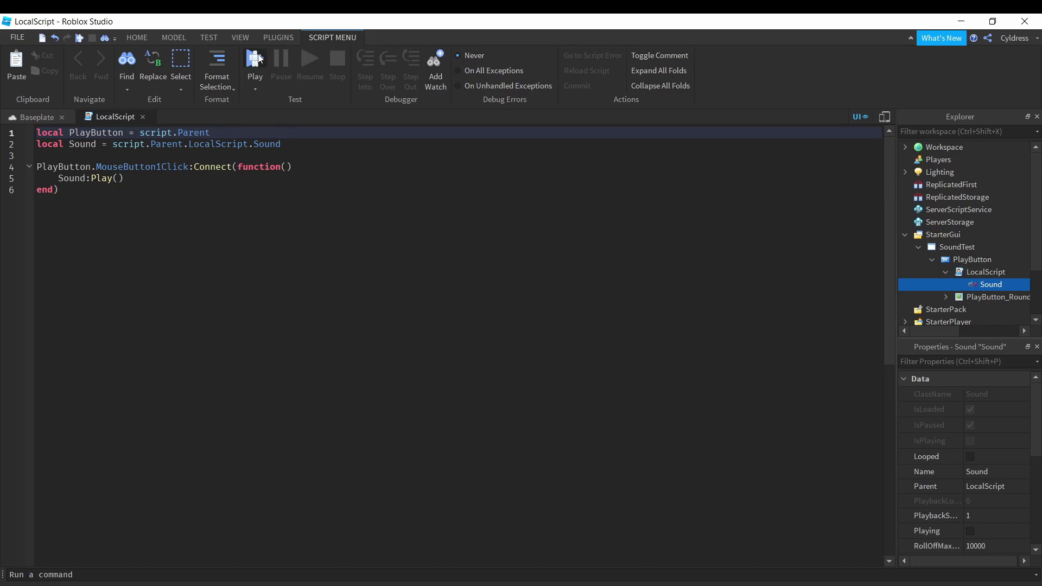
Start a new playtest and look through the in-game Roblox menu's Settings before closing it
click(256, 56)
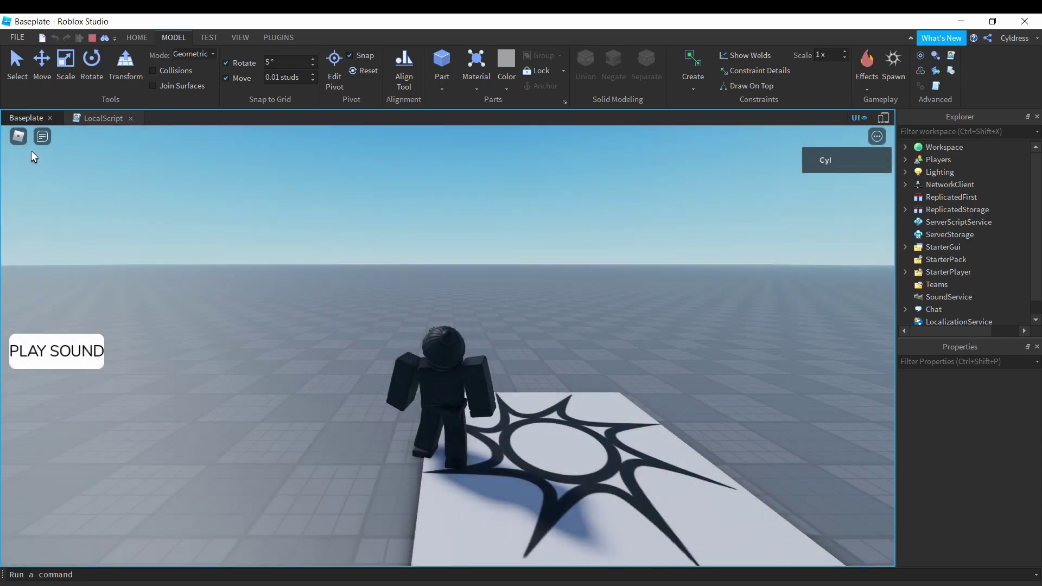
click(18, 135)
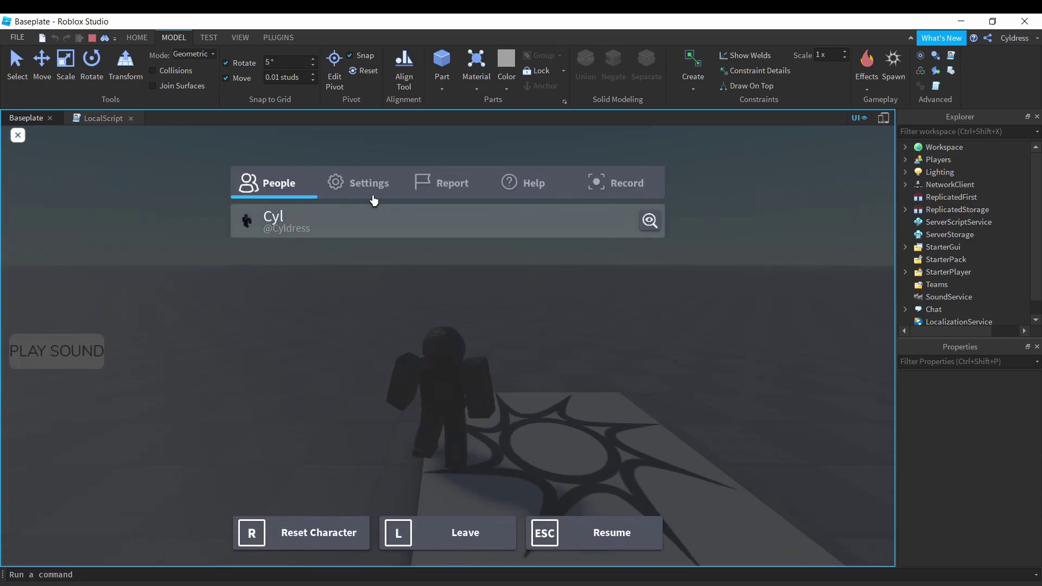
click(369, 185)
click(18, 135)
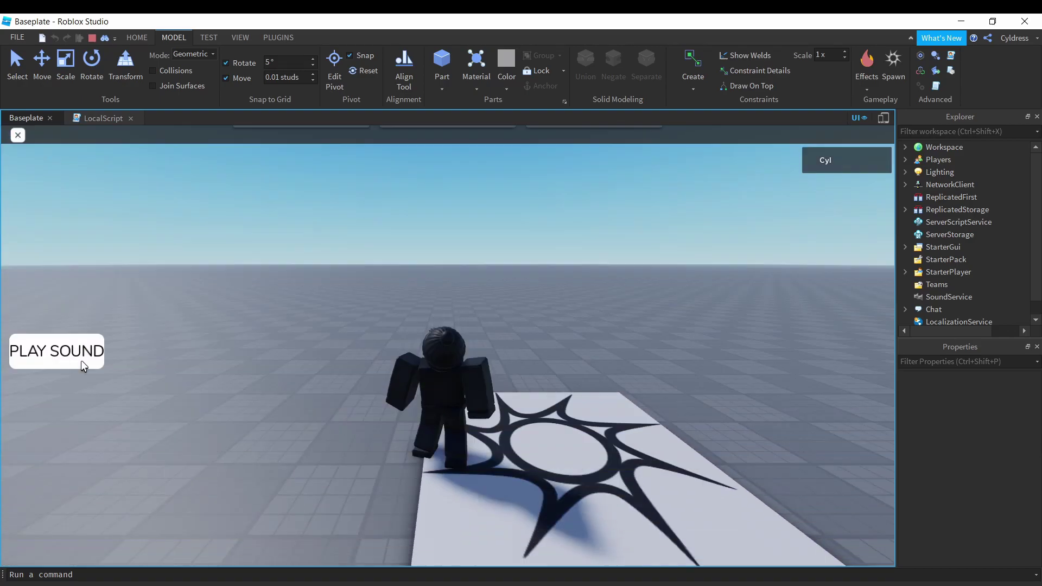
Walk the character with WASD and click PLAY SOUND to hear the click sound
key(a)
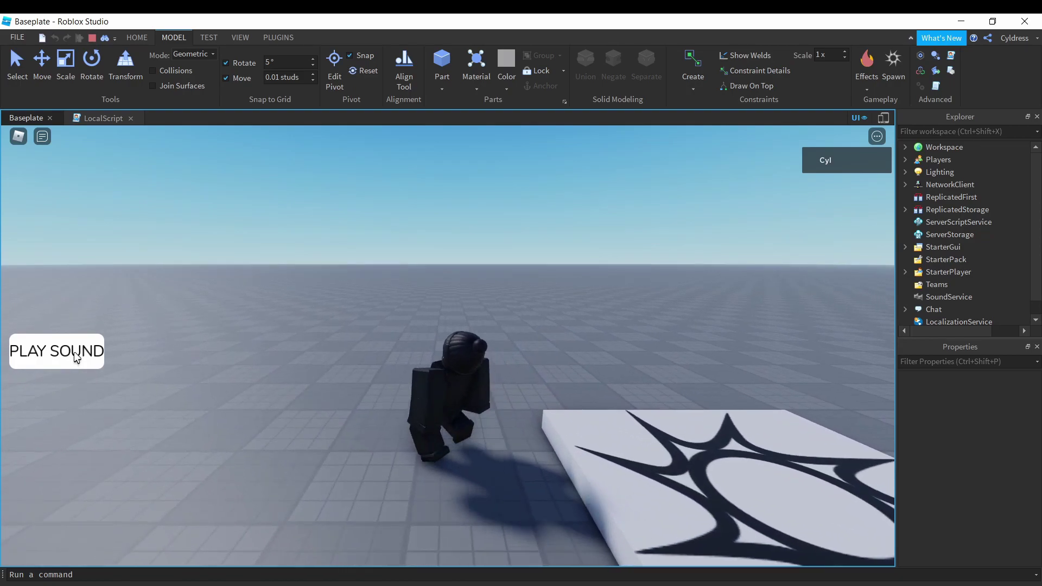
key(s)
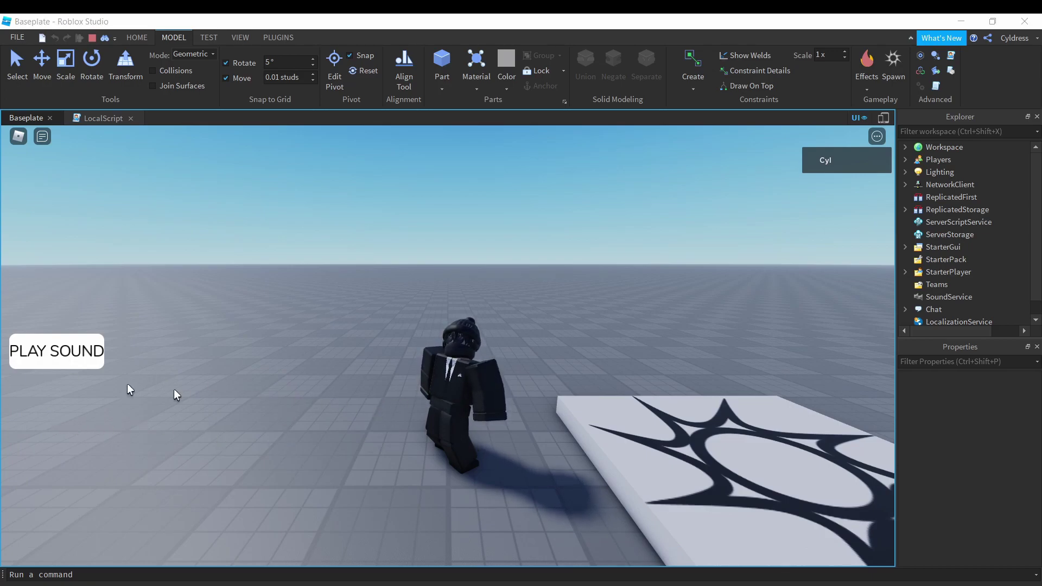
click(49, 353)
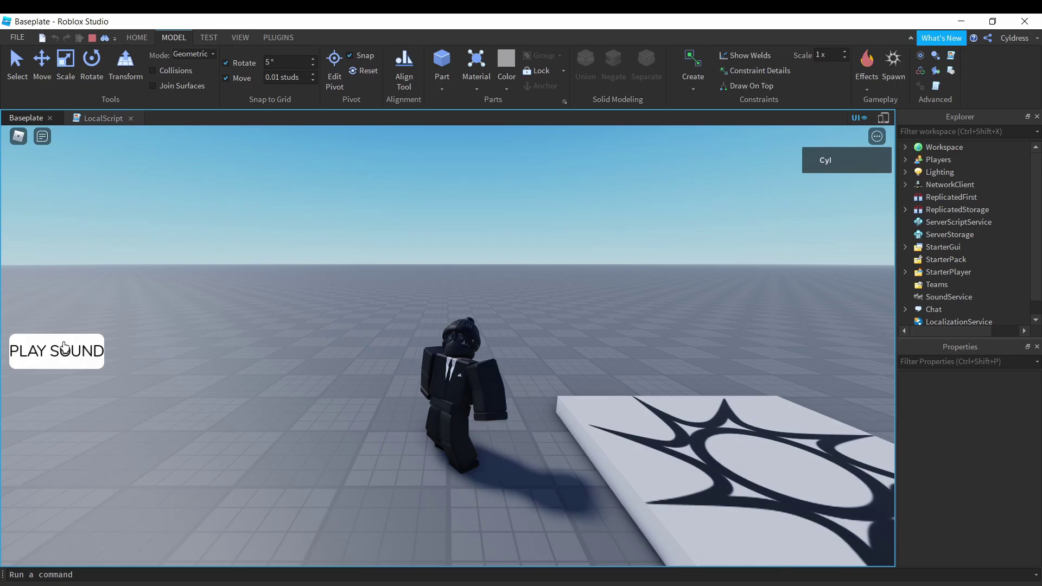
key(w)
key(s)
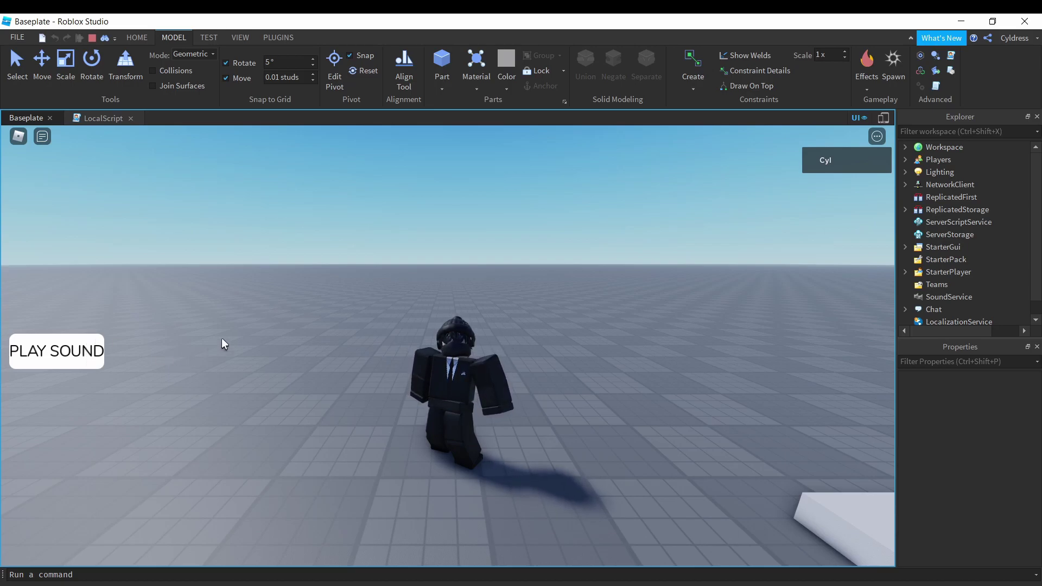
key(w)
click(240, 37)
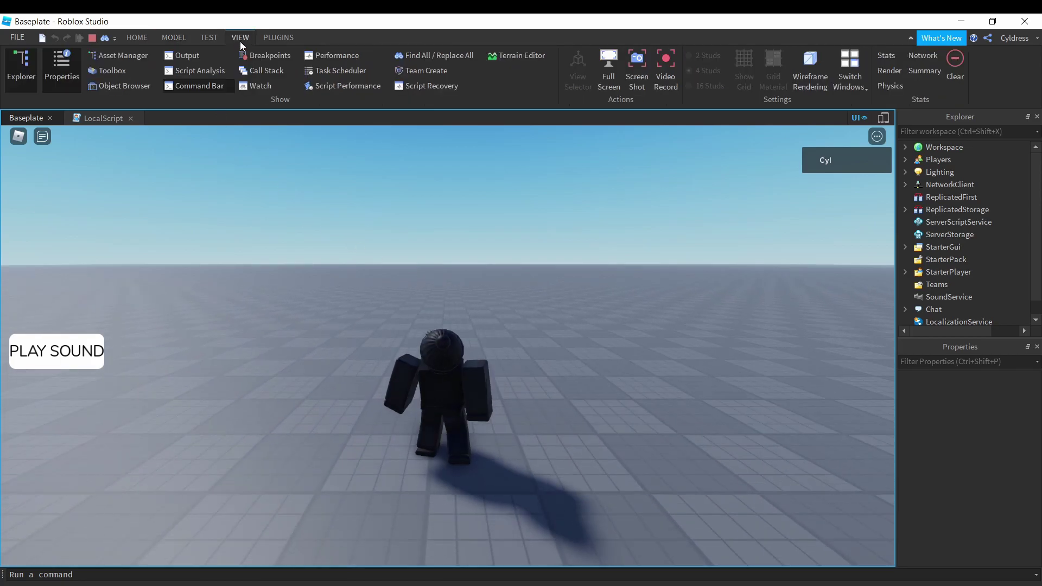
click(86, 361)
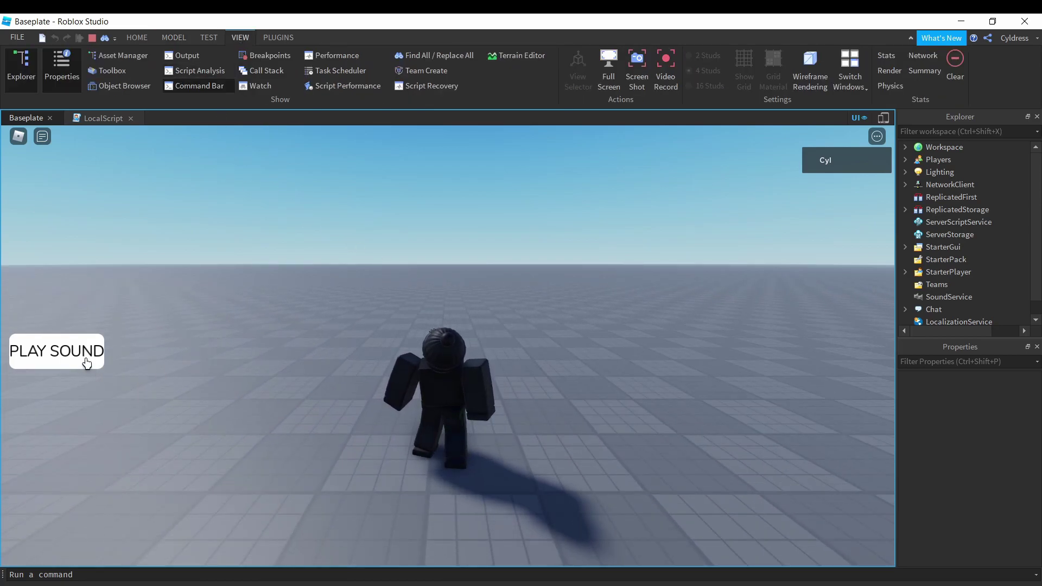